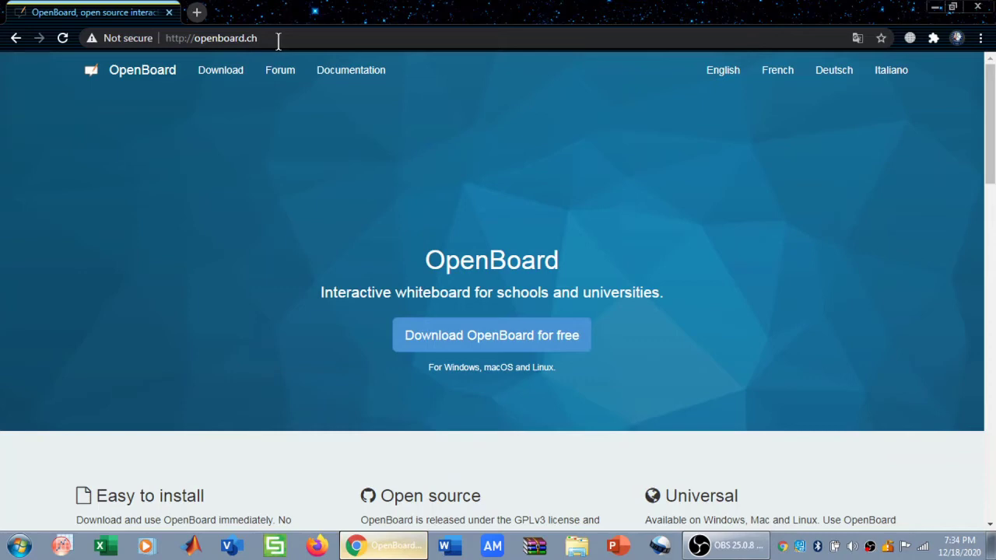
# Scroll down the OpenBoard homepage in Chrome, then drag the scrollbar back to the top.
pyautogui.scroll(-1, 993, 167)
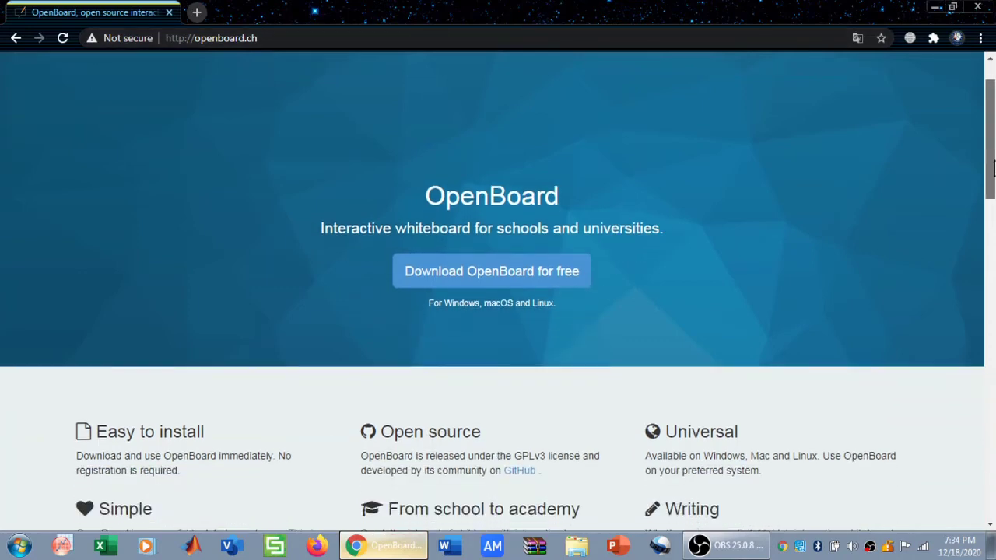
pyautogui.scroll(-1, 991, 156)
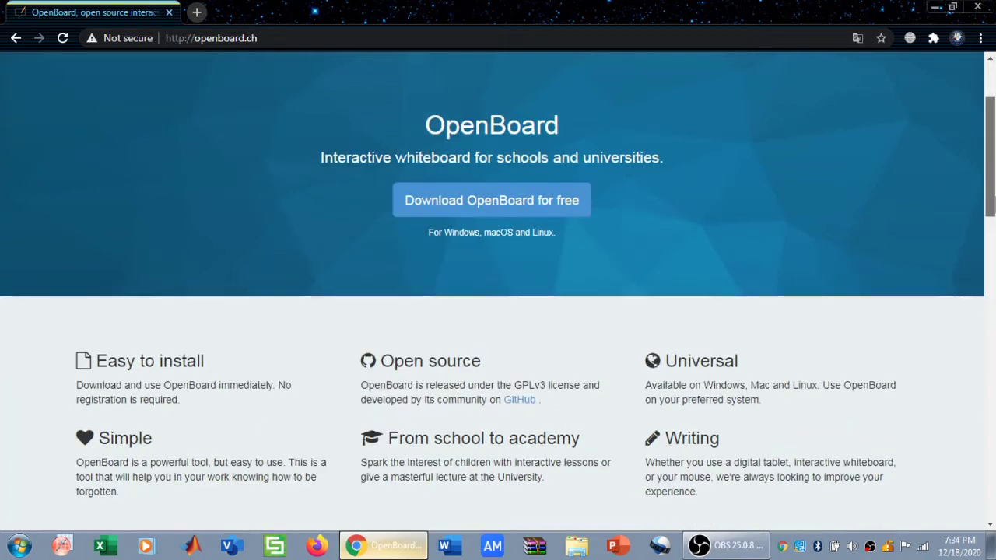
pyautogui.scroll(-1, 991, 156)
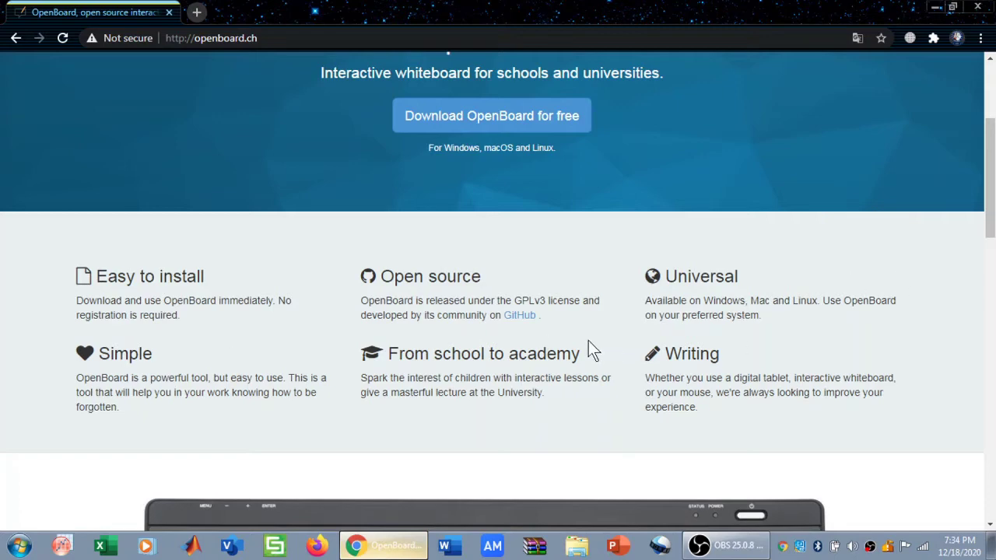
pyautogui.moveTo(990, 225); pyautogui.dragTo(993, 438)
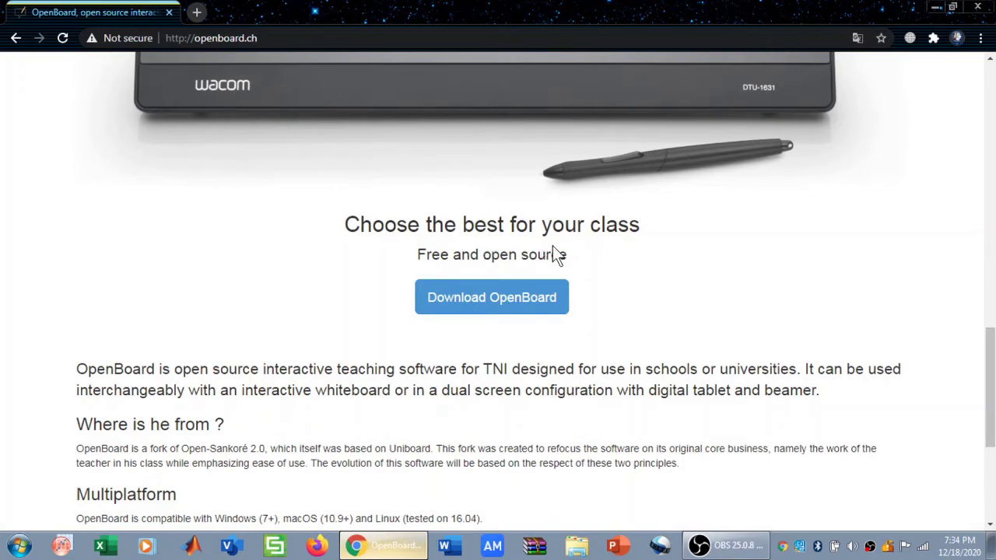
pyautogui.moveTo(992, 432); pyautogui.dragTo(992, 154)
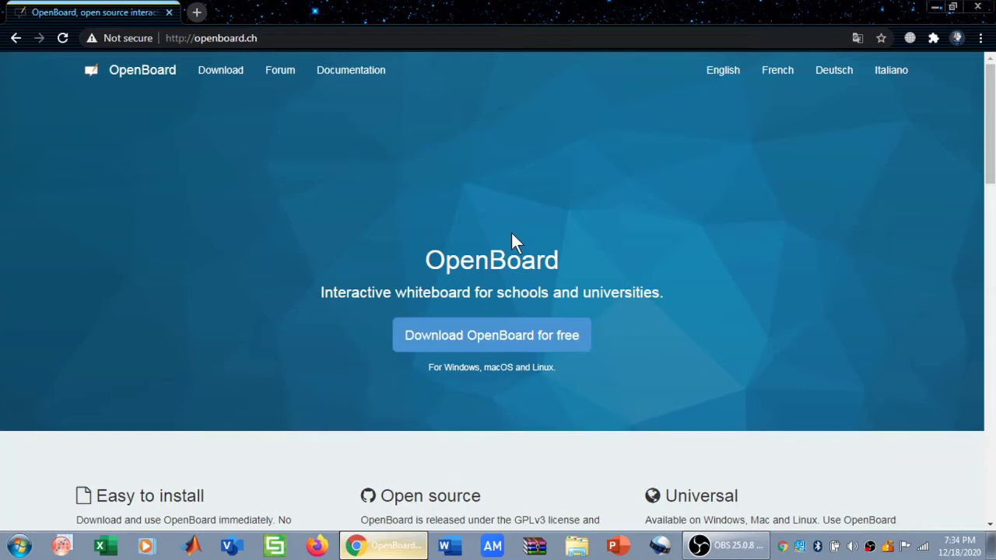
# Minimize Chrome and launch OpenBoard from its desktop shortcut.
pyautogui.click(936, 6)
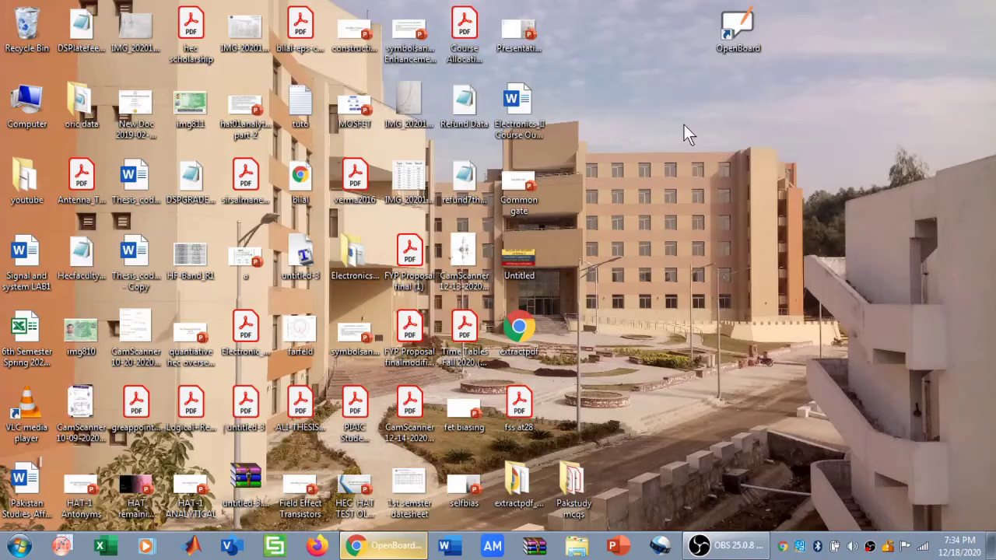
pyautogui.doubleClick(756, 33)
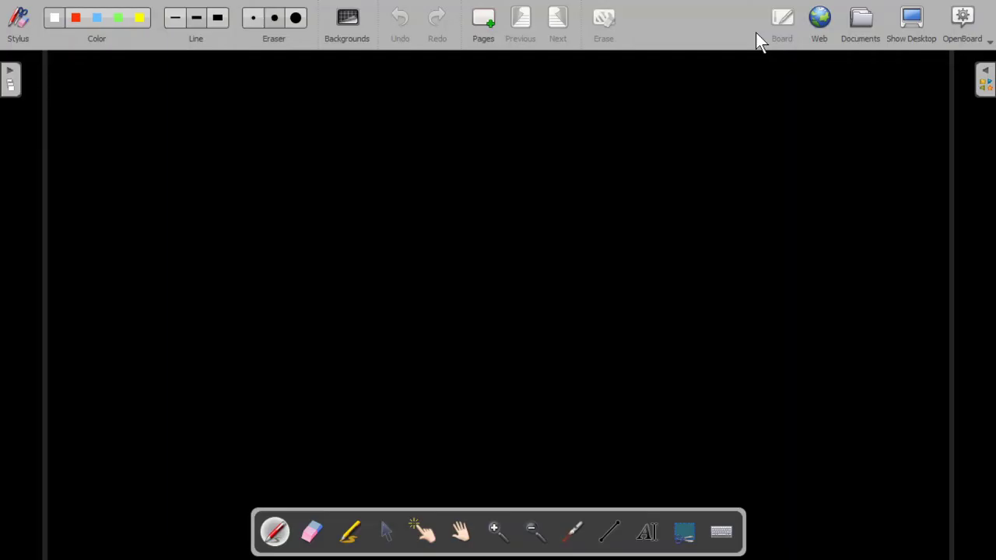
pyautogui.click(12, 78)
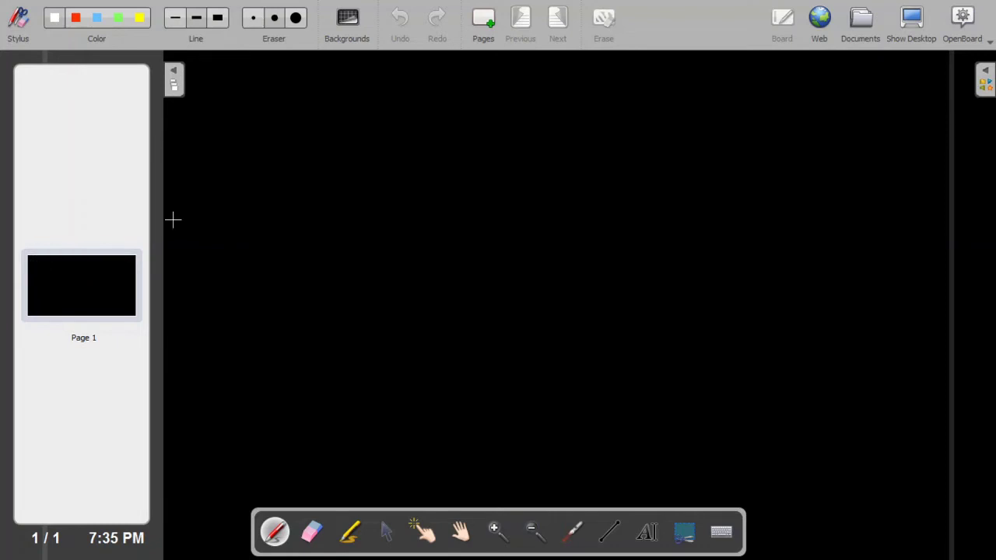
pyautogui.click(175, 70)
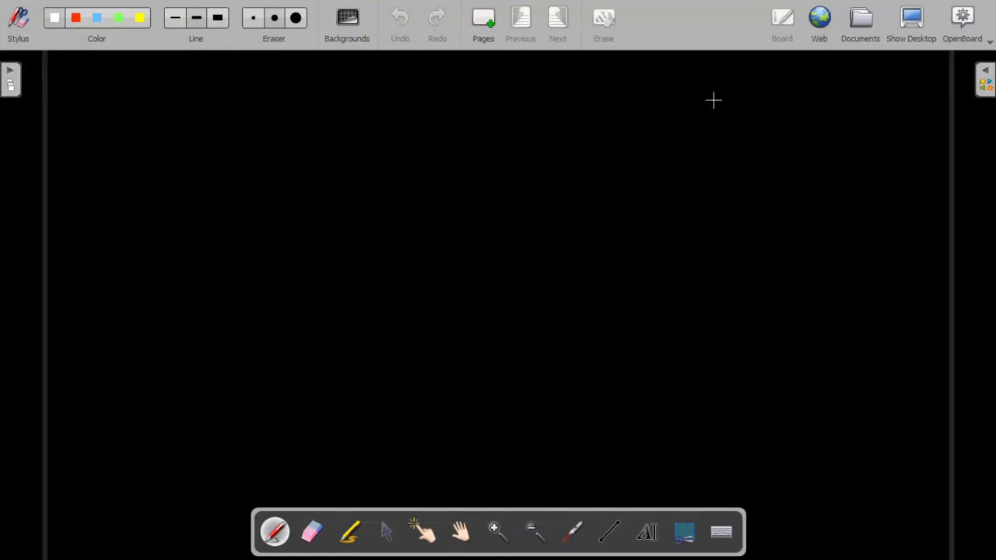
pyautogui.click(986, 78)
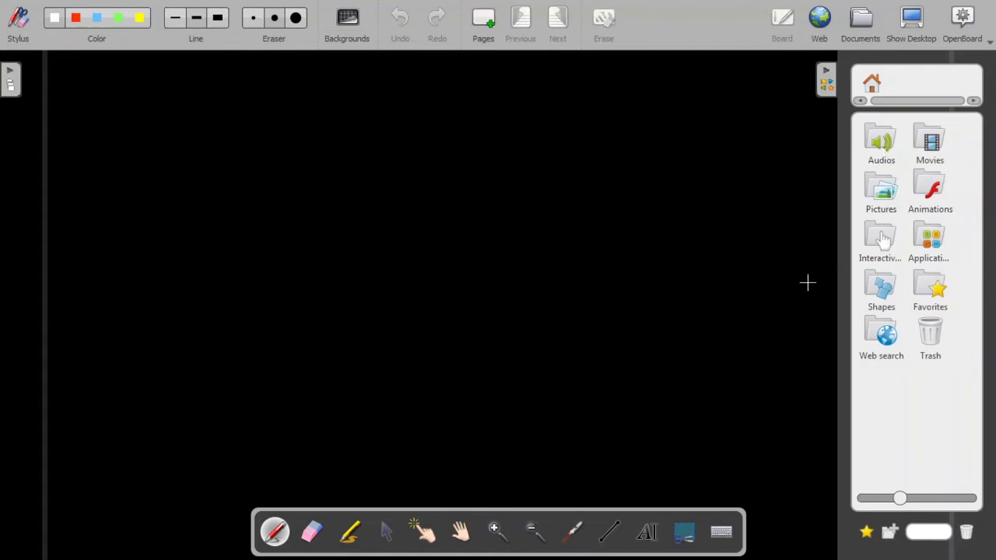
pyautogui.click(827, 80)
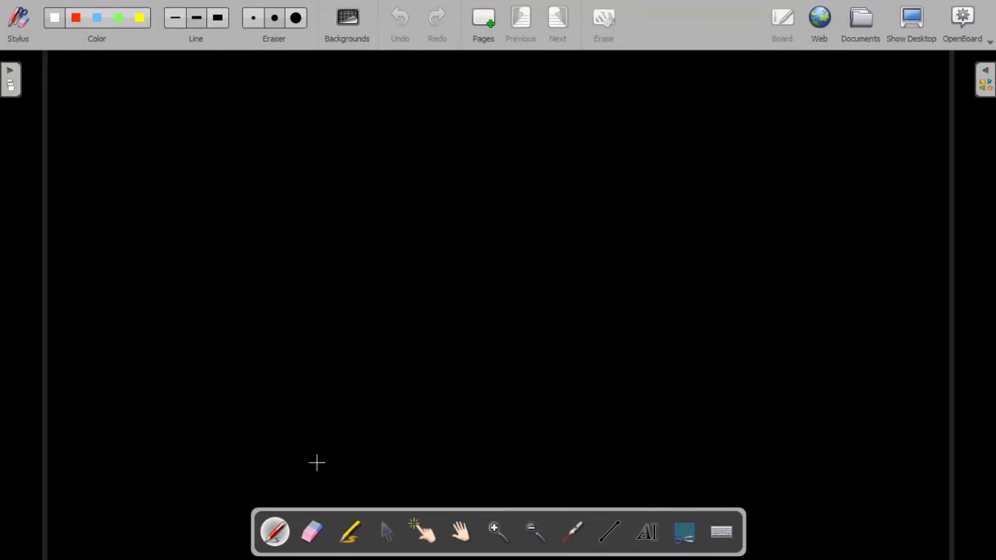
pyautogui.click(22, 26)
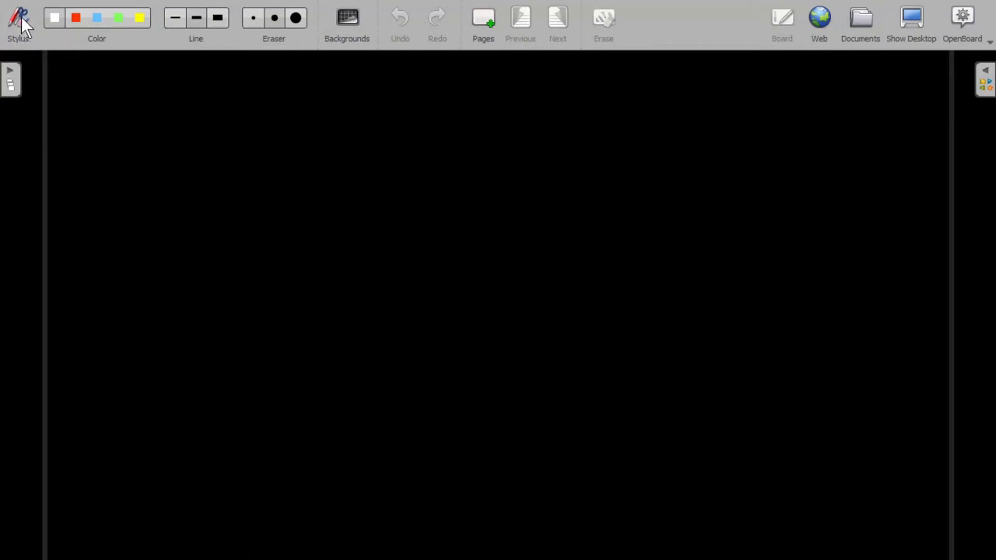
pyautogui.click(22, 26)
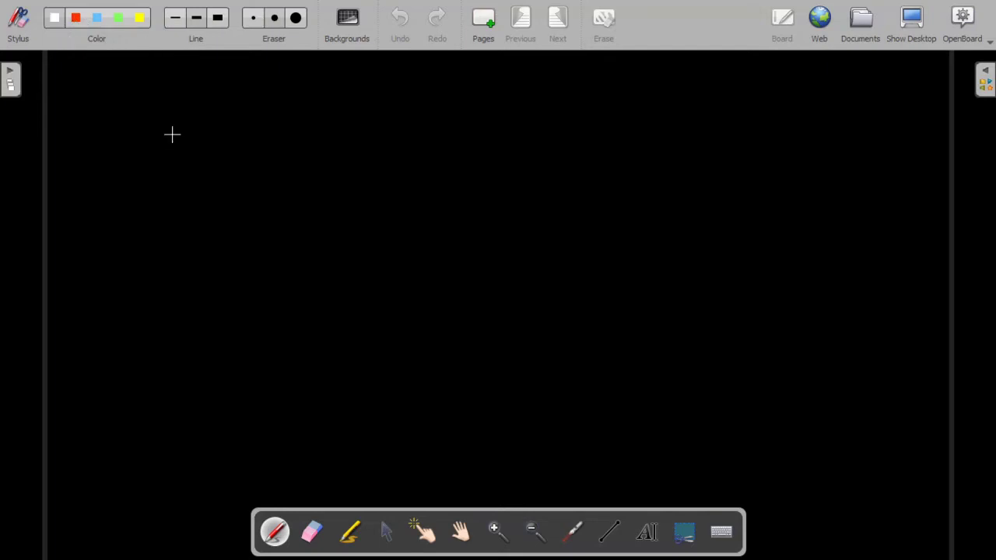
# Draw freehand pen strokes in white, red, blue, green and yellow.
pyautogui.moveTo(171, 133); pyautogui.dragTo(259, 249)
pyautogui.click(75, 17)
pyautogui.moveTo(221, 91); pyautogui.dragTo(266, 158)
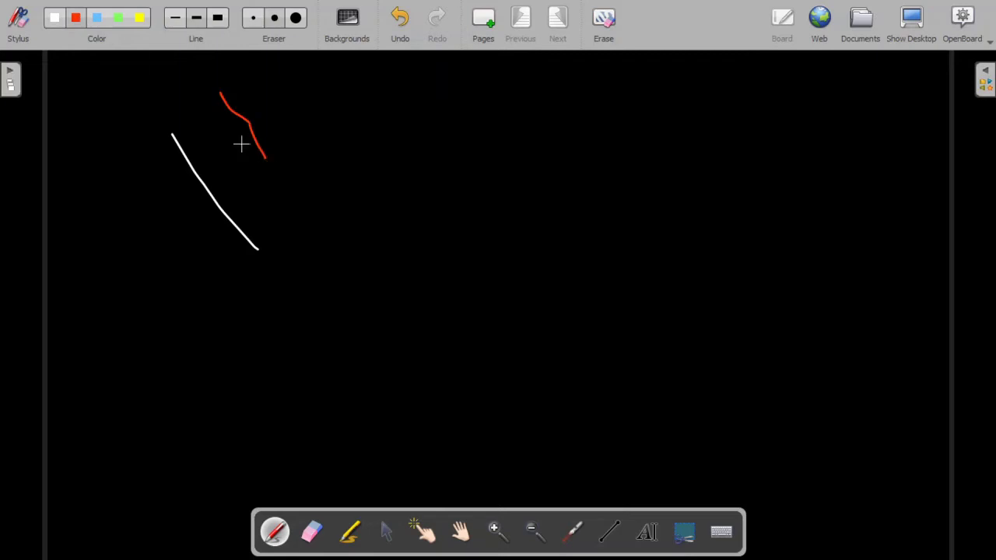
pyautogui.click(97, 17)
pyautogui.moveTo(311, 119); pyautogui.dragTo(311, 178)
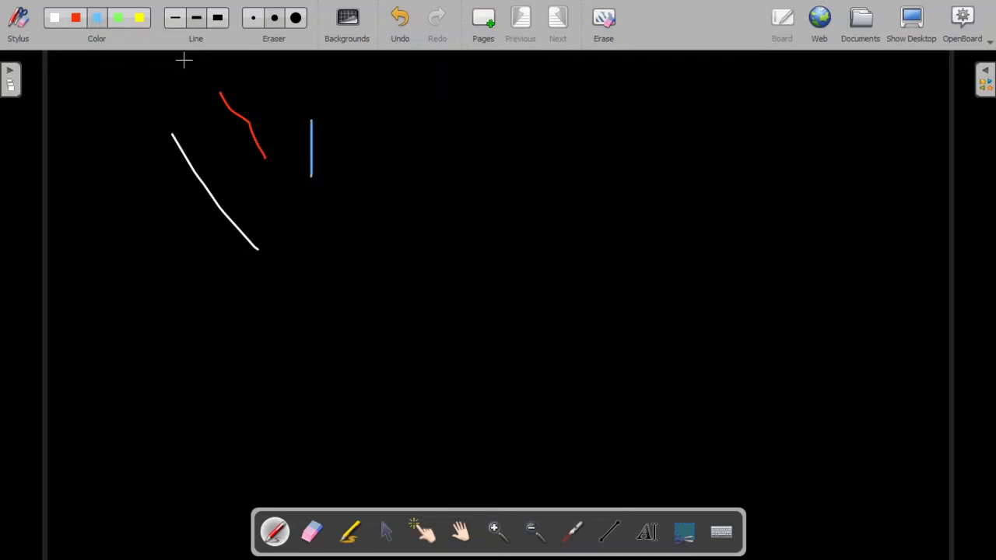
pyautogui.click(117, 18)
pyautogui.moveTo(387, 133); pyautogui.dragTo(345, 237)
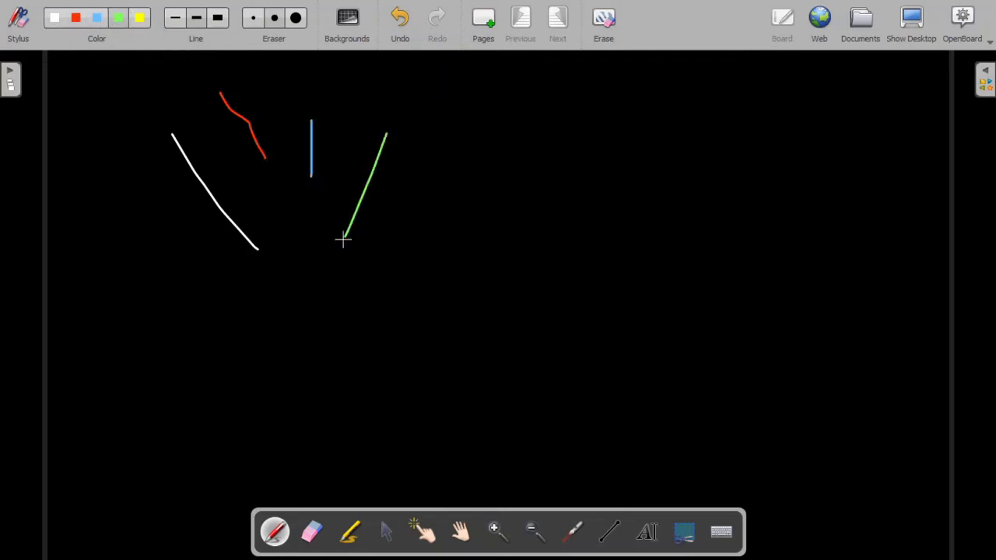
pyautogui.click(138, 19)
pyautogui.moveTo(471, 168); pyautogui.dragTo(457, 233)
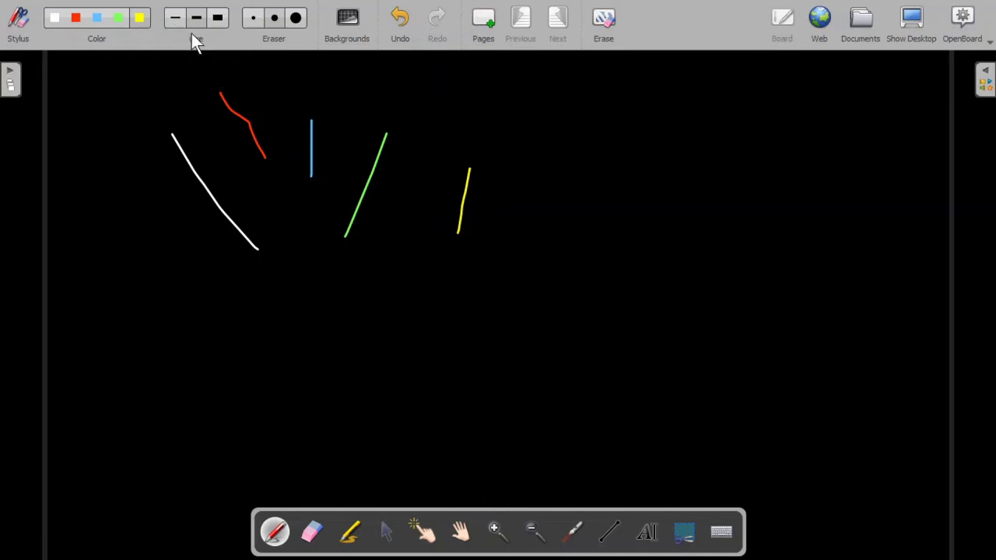
# Draw thin, medium and thick yellow vertical lines, then reset to the thinnest width.
pyautogui.click(175, 18)
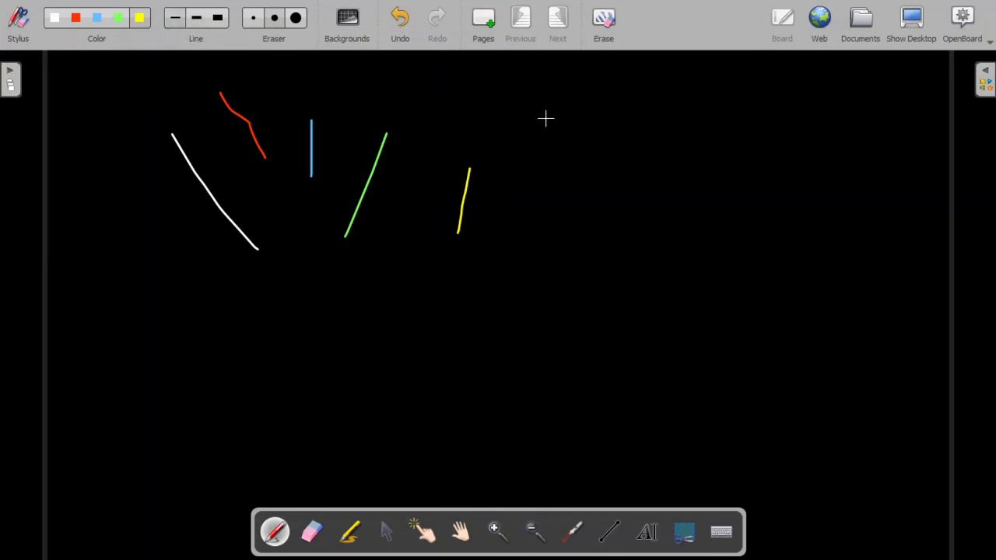
pyautogui.moveTo(615, 109); pyautogui.dragTo(617, 170)
pyautogui.moveTo(662, 103); pyautogui.dragTo(672, 187)
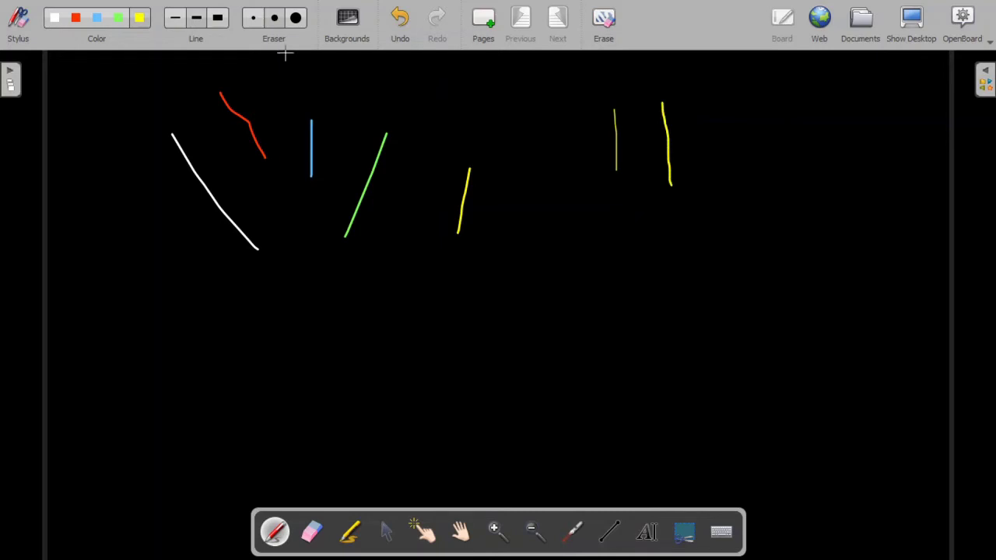
pyautogui.moveTo(697, 94); pyautogui.dragTo(718, 185)
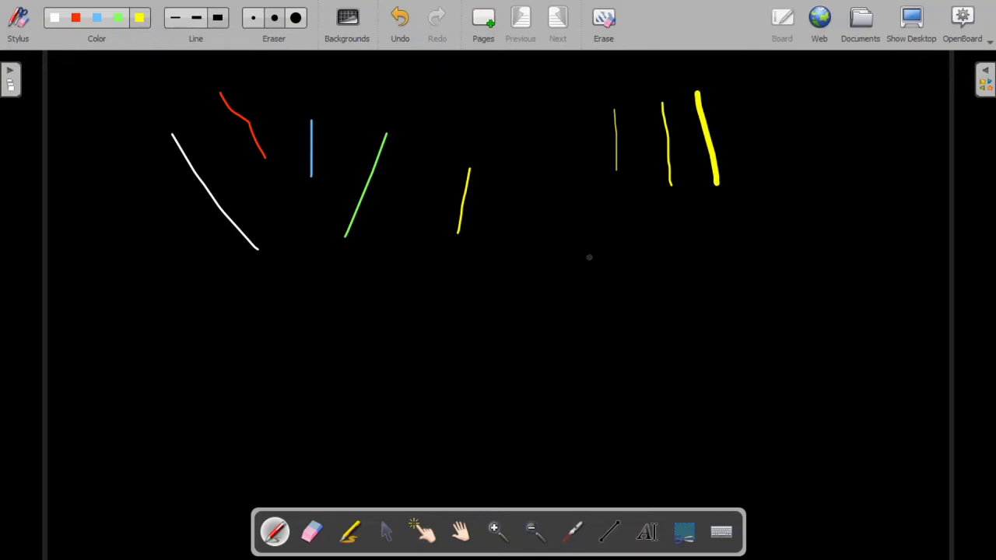
pyautogui.click(177, 19)
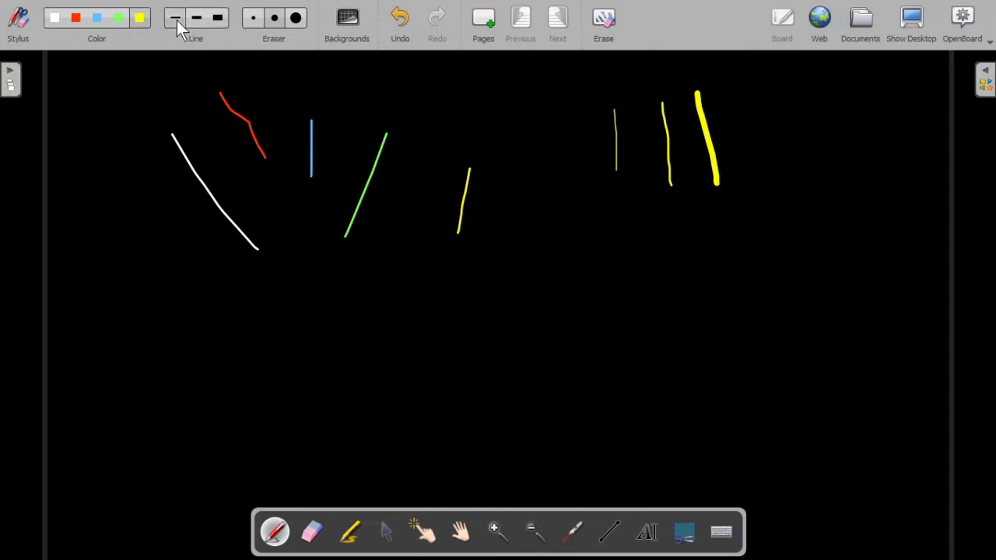
# Erase the blue, red, white, green and left yellow strokes with small, medium and large erasers.
pyautogui.click(253, 18)
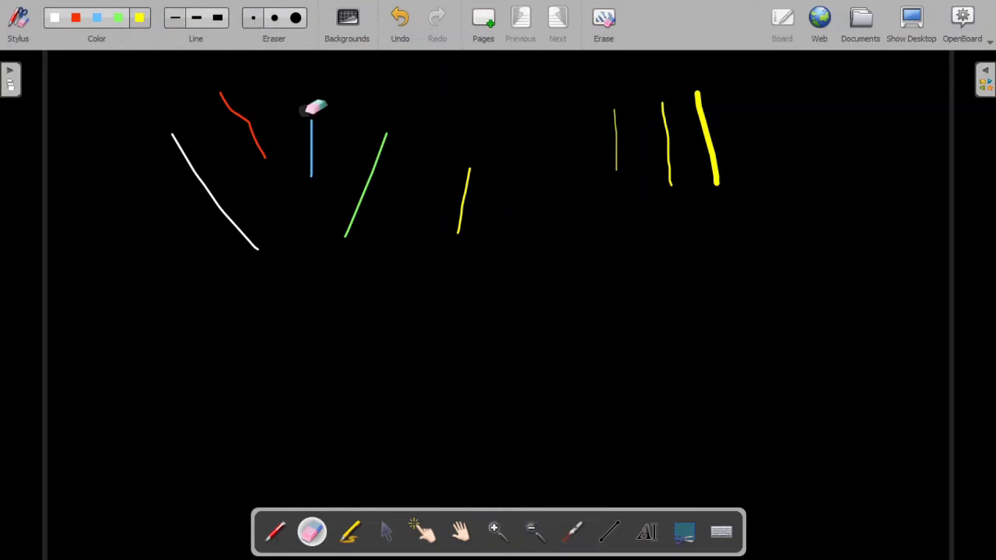
pyautogui.moveTo(311, 113); pyautogui.dragTo(311, 179)
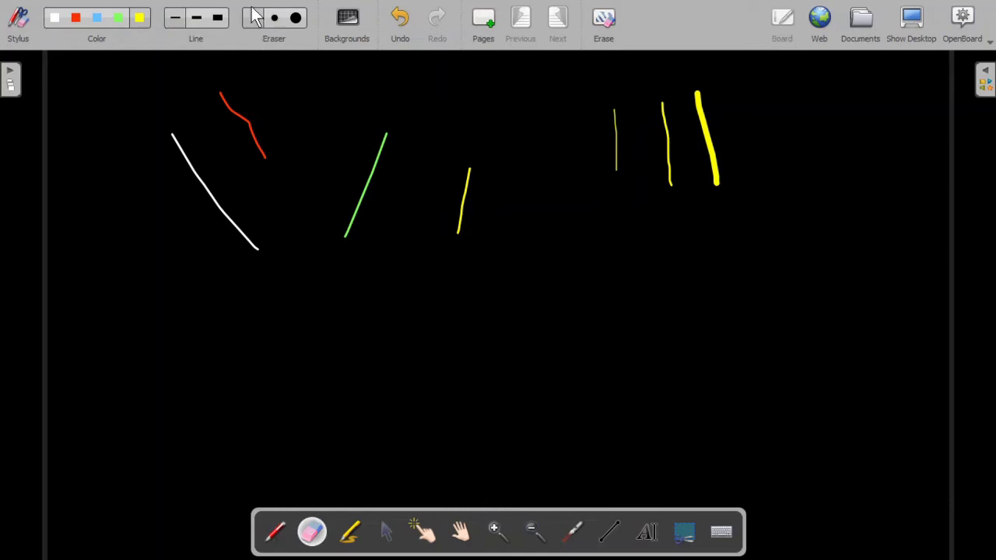
pyautogui.click(274, 18)
pyautogui.moveTo(222, 94); pyautogui.dragTo(263, 178)
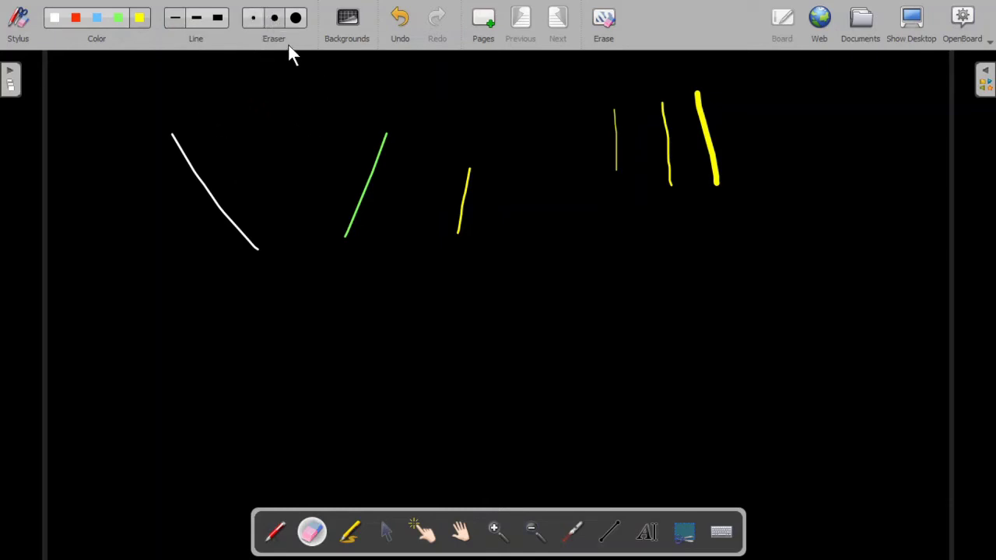
pyautogui.click(296, 18)
pyautogui.moveTo(366, 102)
pyautogui.mouseDown()
pyautogui.moveTo(356, 138)
pyautogui.moveTo(384, 174)
pyautogui.moveTo(241, 206)
pyautogui.moveTo(125, 151)
pyautogui.moveTo(458, 216)
pyautogui.mouseUp()
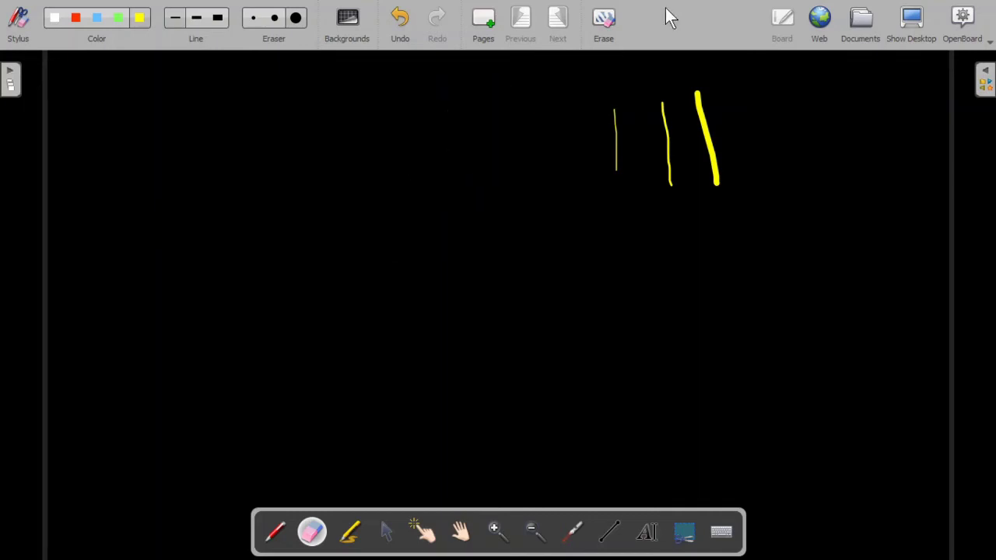
pyautogui.click(612, 28)
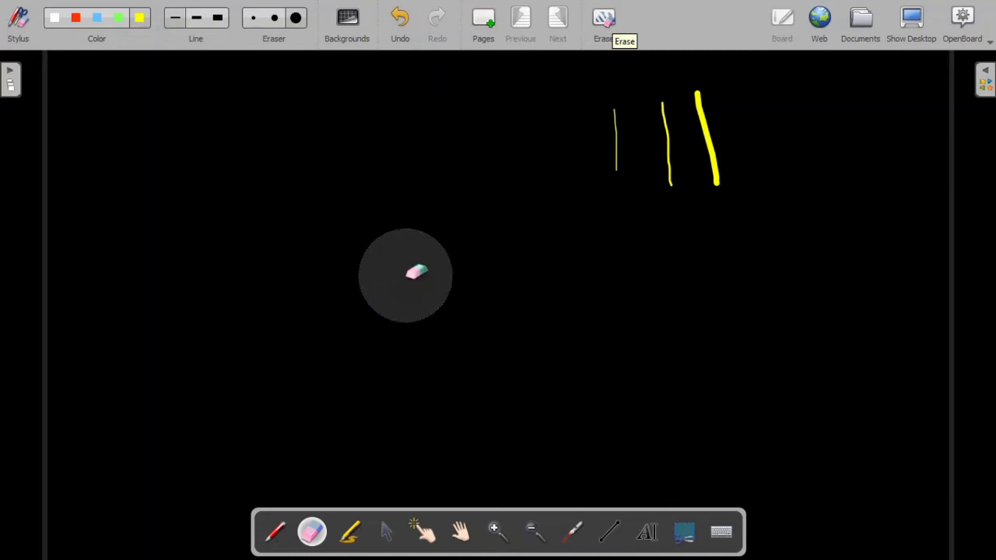
pyautogui.click(606, 23)
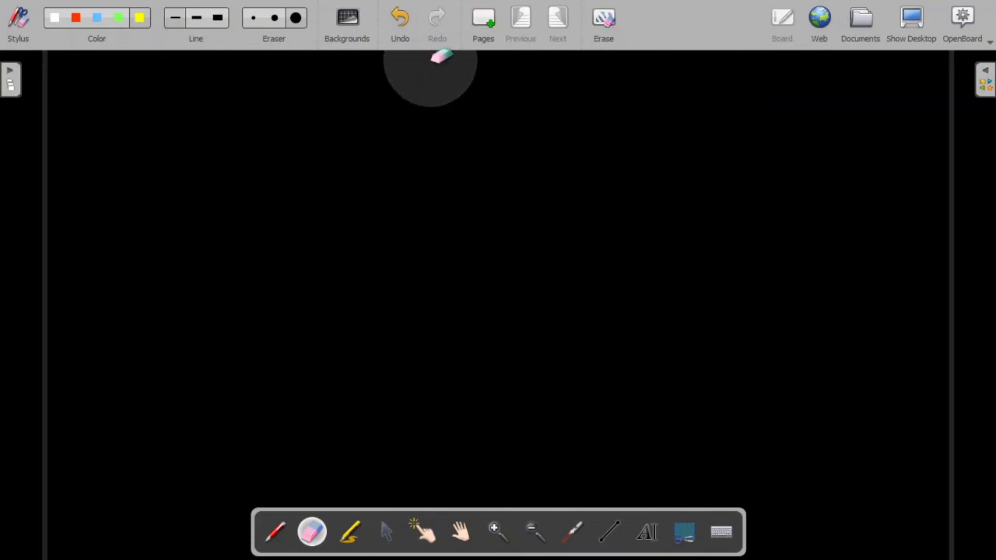
pyautogui.click(276, 533)
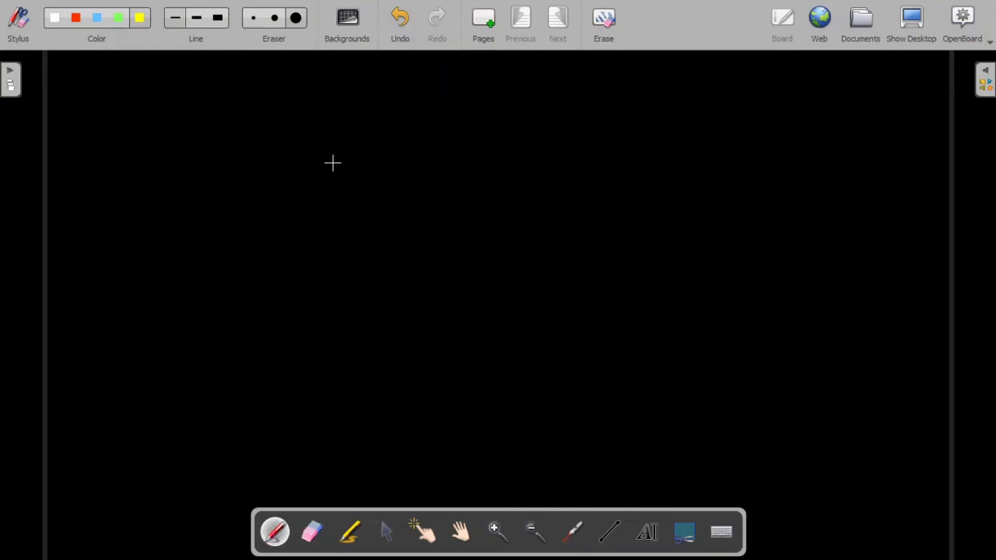
pyautogui.moveTo(336, 111)
pyautogui.mouseDown()
pyautogui.moveTo(342, 161)
pyautogui.moveTo(346, 133)
pyautogui.mouseUp()
pyautogui.moveTo(403, 123); pyautogui.dragTo(409, 141)
pyautogui.moveTo(430, 118)
pyautogui.mouseDown()
pyautogui.moveTo(447, 114)
pyautogui.moveTo(476, 132)
pyautogui.moveTo(491, 118)
pyautogui.mouseUp()
pyautogui.moveTo(500, 117)
pyautogui.mouseDown()
pyautogui.moveTo(520, 113)
pyautogui.moveTo(543, 130)
pyautogui.moveTo(568, 111)
pyautogui.moveTo(566, 132)
pyautogui.mouseUp()
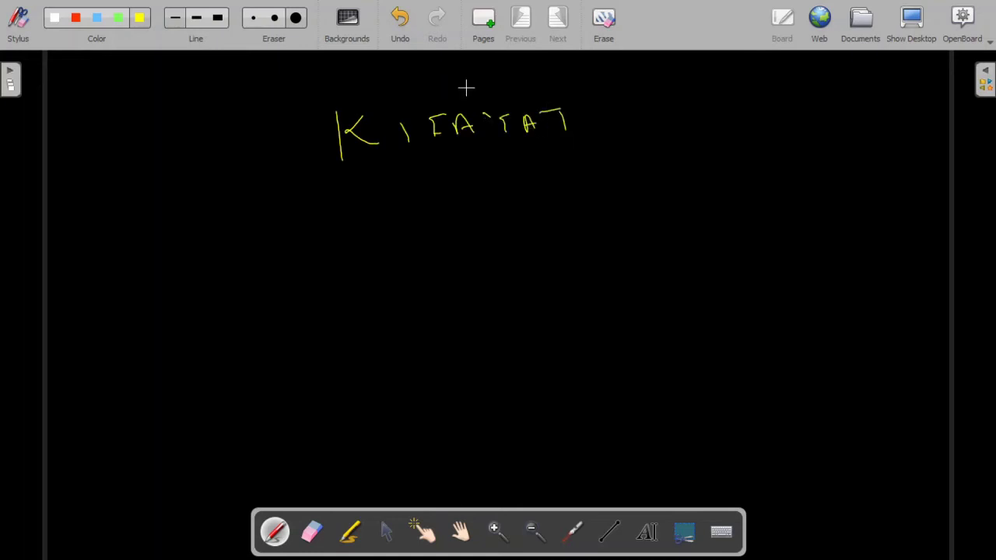
pyautogui.click(401, 14)
pyautogui.click(402, 15)
pyautogui.click(402, 19)
pyautogui.click(402, 18)
pyautogui.click(402, 19)
pyautogui.click(402, 19)
pyautogui.click(402, 18)
pyautogui.click(403, 18)
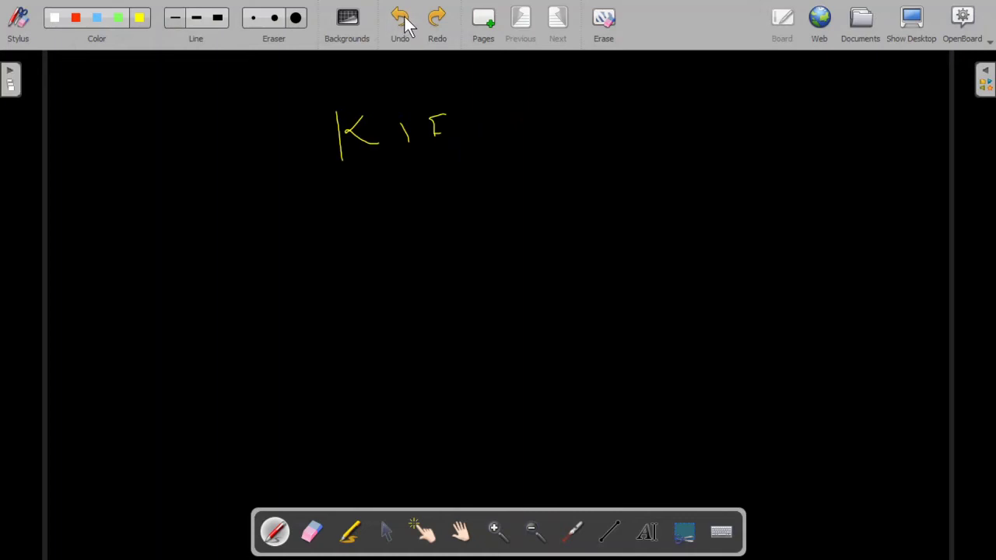
pyautogui.click(403, 22)
pyautogui.click(407, 24)
pyautogui.click(407, 24)
pyautogui.click(407, 24)
pyautogui.click(407, 24)
pyautogui.click(407, 24)
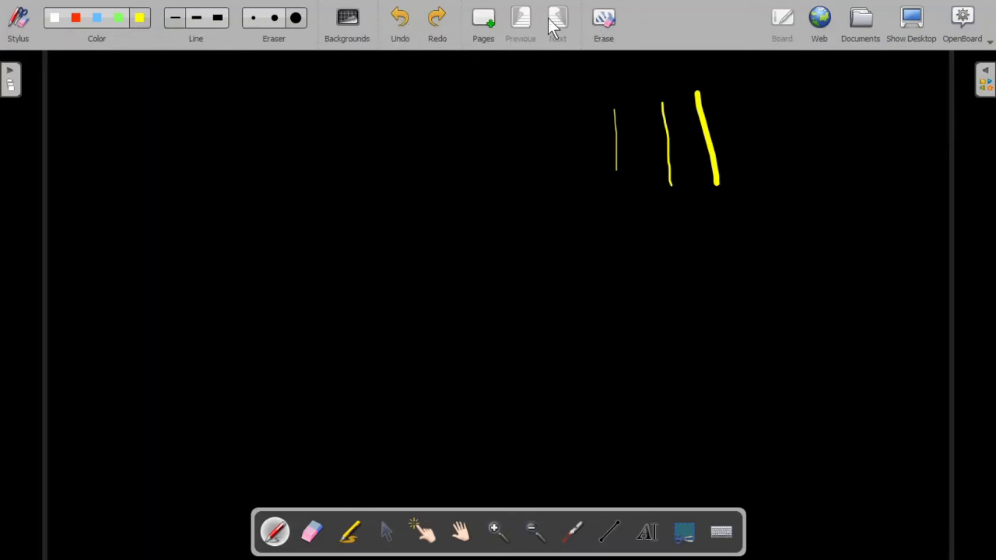
pyautogui.click(604, 22)
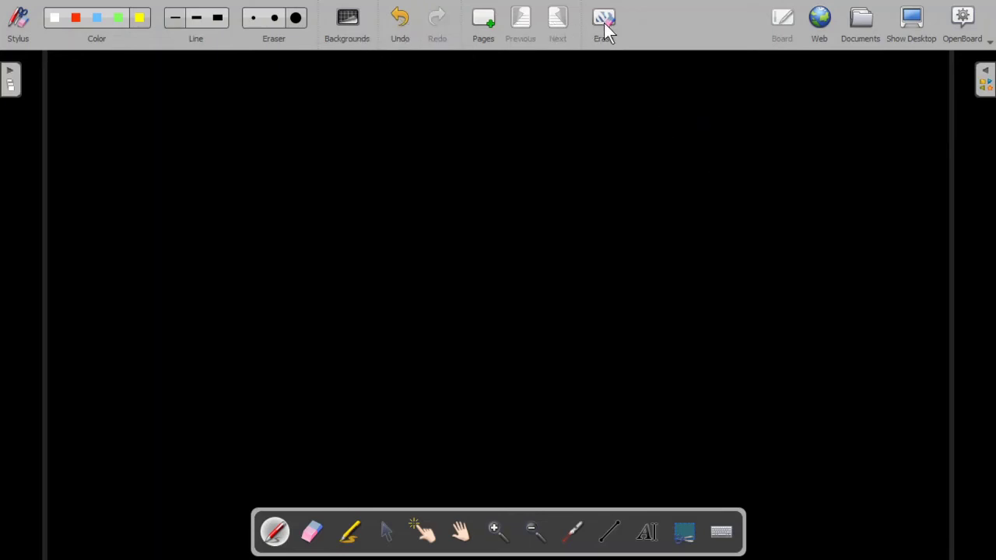
pyautogui.click(353, 24)
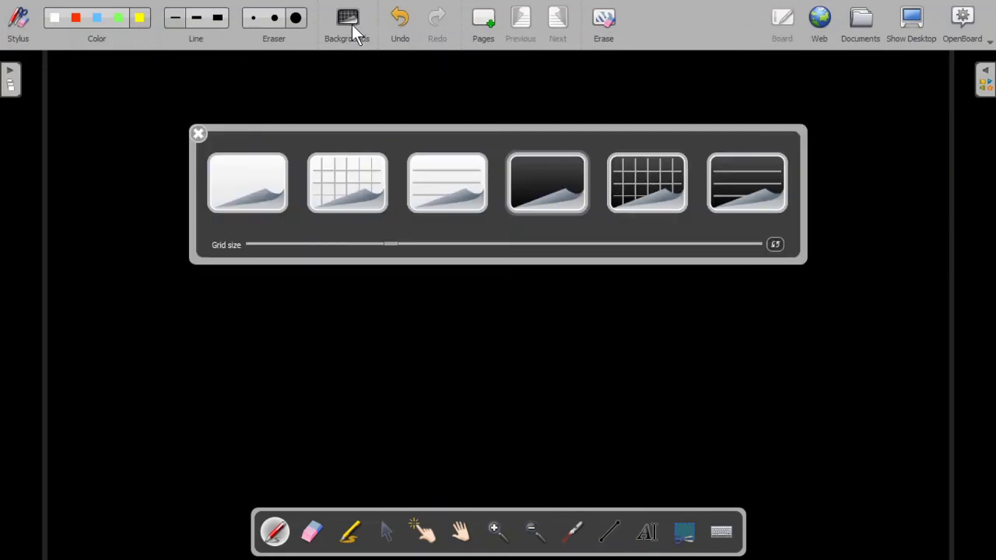
pyautogui.click(727, 186)
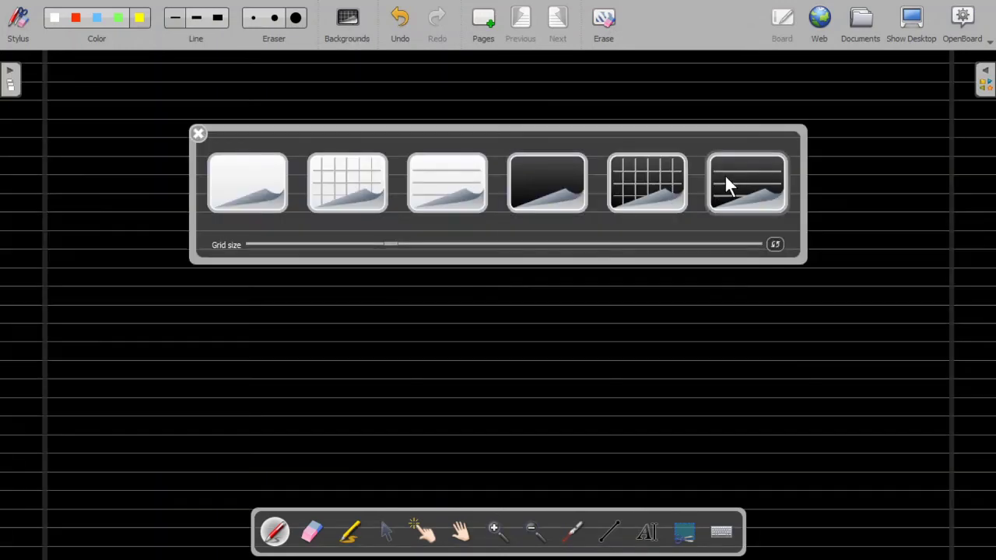
pyautogui.click(646, 183)
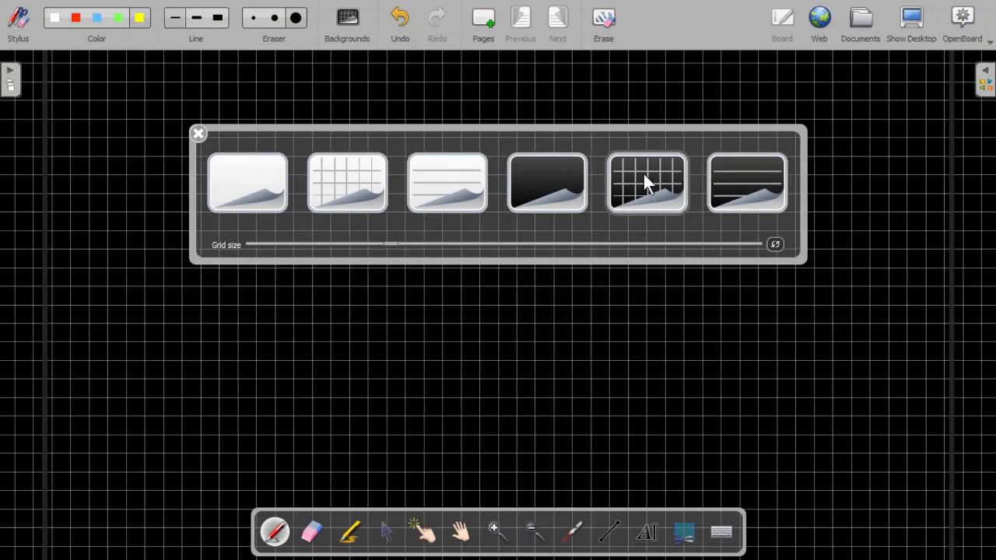
pyautogui.click(550, 181)
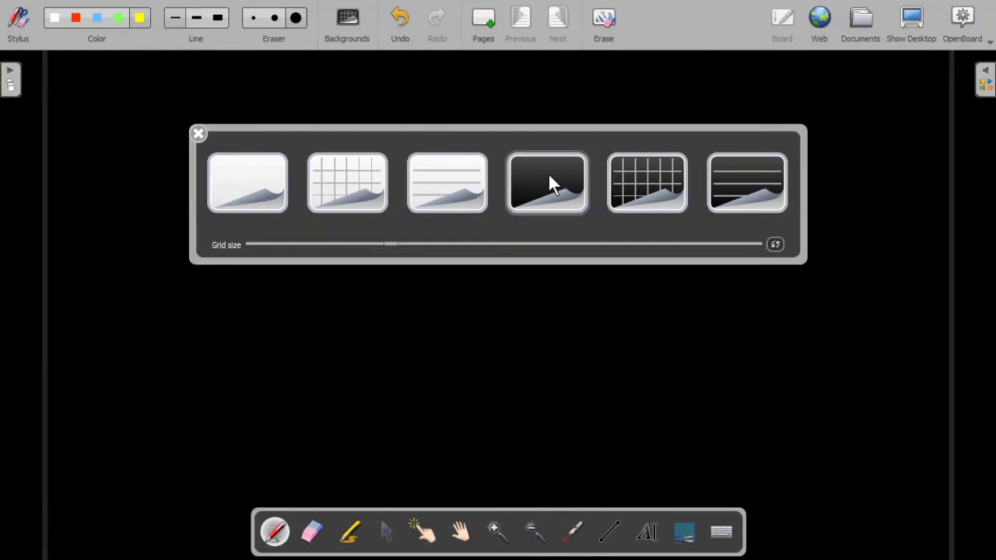
pyautogui.click(457, 187)
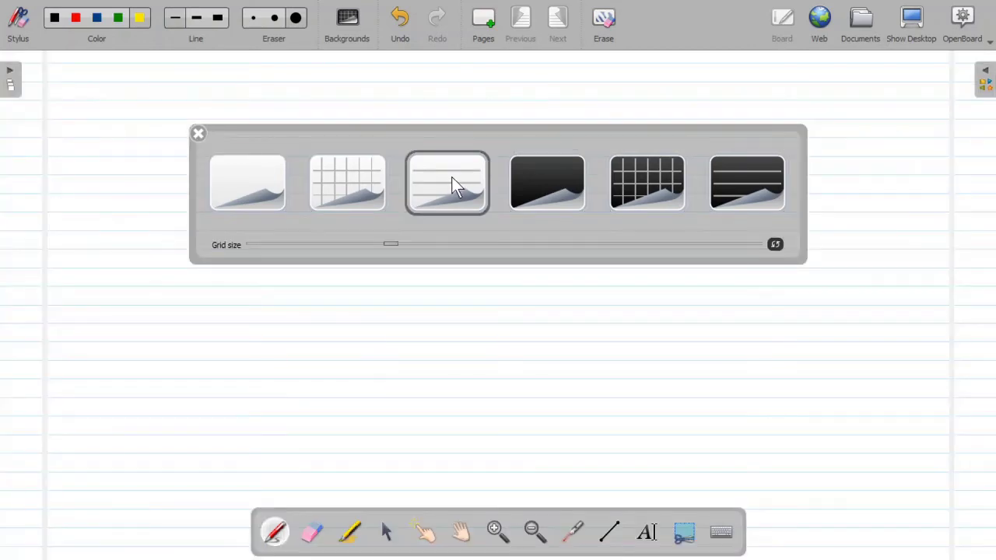
pyautogui.click(349, 187)
pyautogui.click(247, 185)
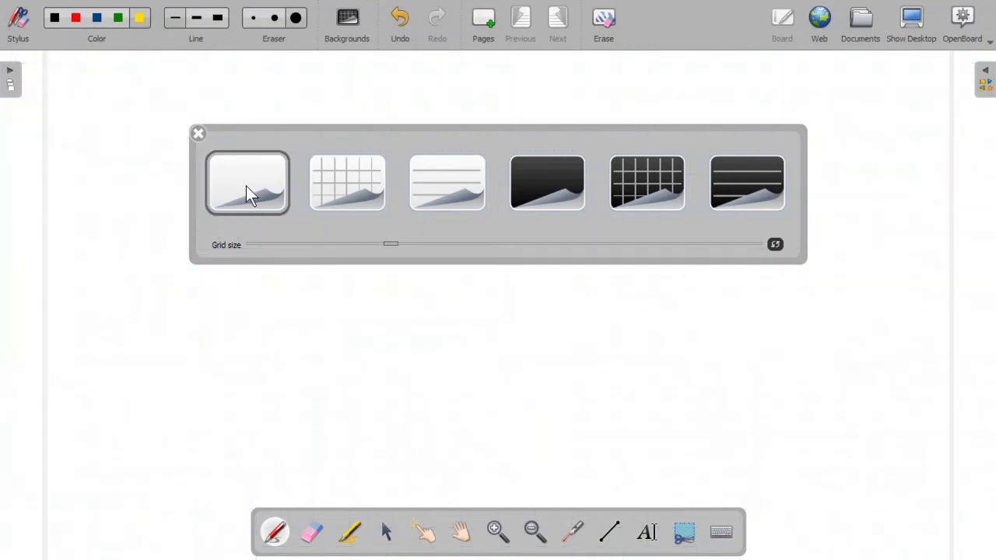
pyautogui.click(536, 176)
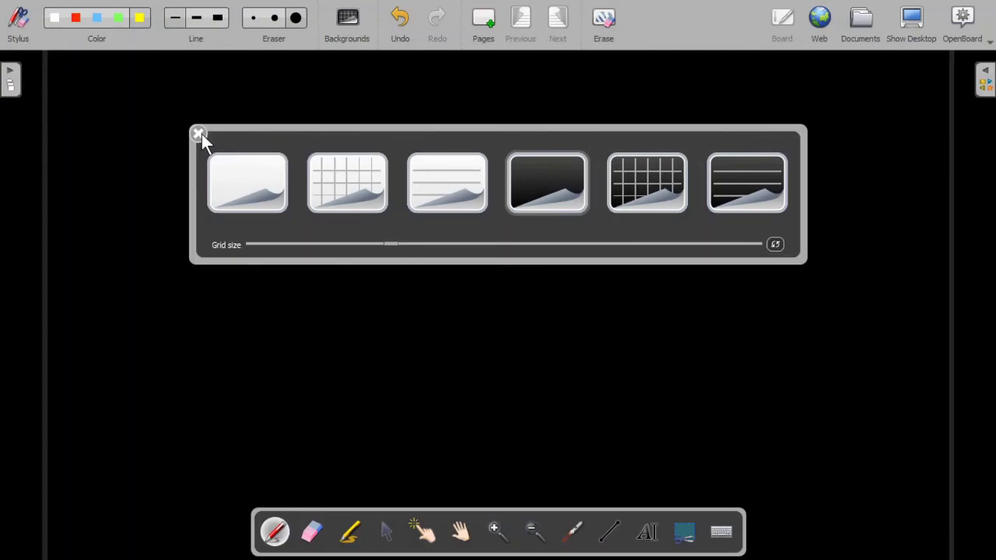
pyautogui.click(199, 134)
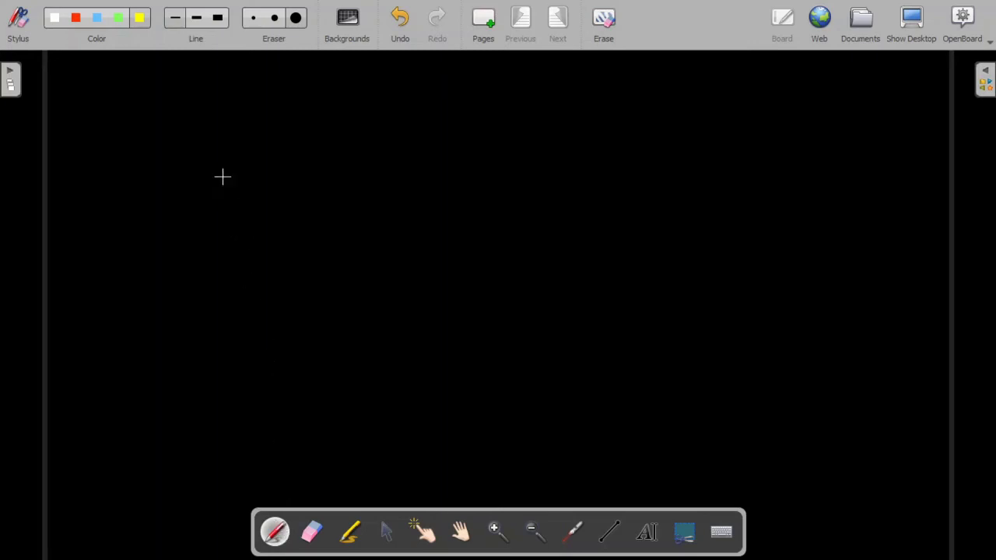
pyautogui.moveTo(195, 200); pyautogui.dragTo(257, 182)
pyautogui.moveTo(353, 155)
pyautogui.mouseDown()
pyautogui.moveTo(358, 293)
pyautogui.moveTo(540, 286)
pyautogui.mouseUp()
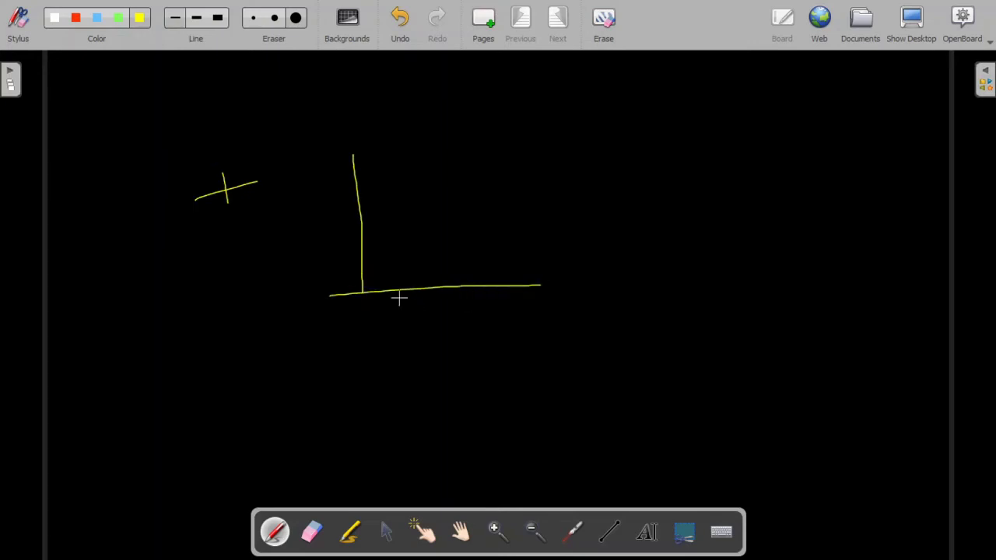
pyautogui.moveTo(376, 304); pyautogui.dragTo(454, 293)
pyautogui.click(311, 532)
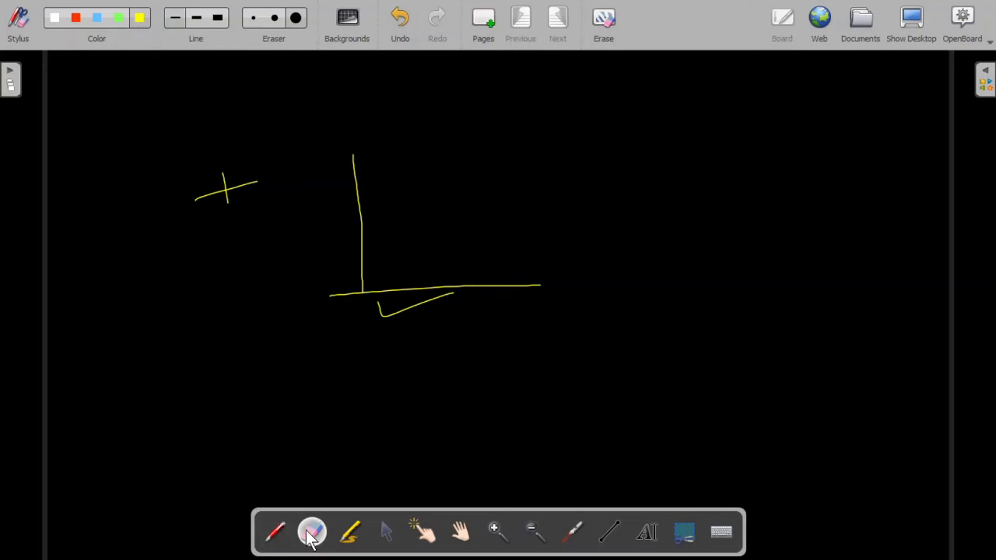
pyautogui.moveTo(383, 346)
pyautogui.mouseDown()
pyautogui.moveTo(384, 322)
pyautogui.moveTo(441, 289)
pyautogui.moveTo(420, 178)
pyautogui.moveTo(372, 268)
pyautogui.moveTo(274, 164)
pyautogui.moveTo(378, 353)
pyautogui.mouseUp()
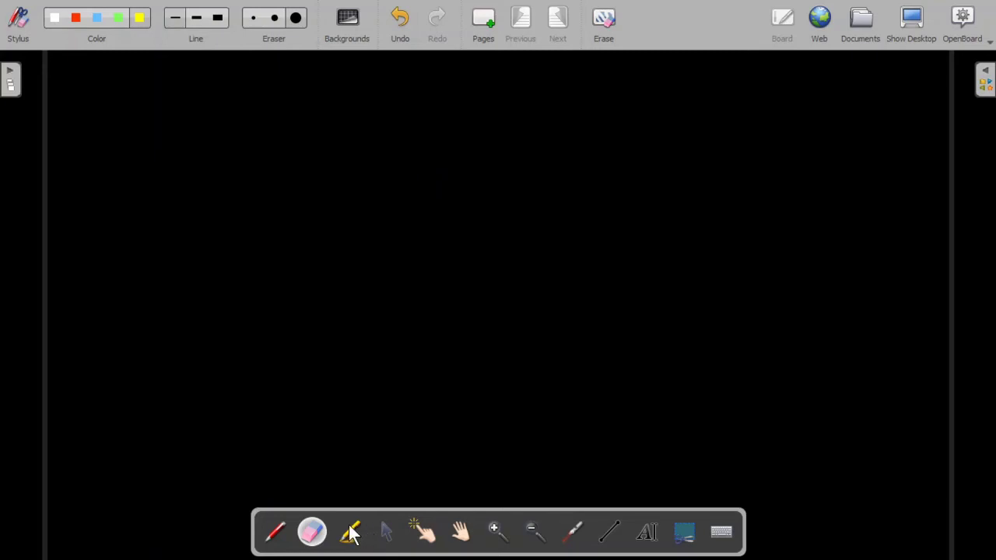
# Draw a short yellow highlighter stroke near the upper left, then return to the pen.
pyautogui.click(350, 533)
pyautogui.moveTo(207, 166)
pyautogui.mouseDown()
pyautogui.moveTo(310, 162)
pyautogui.moveTo(212, 176)
pyautogui.mouseUp()
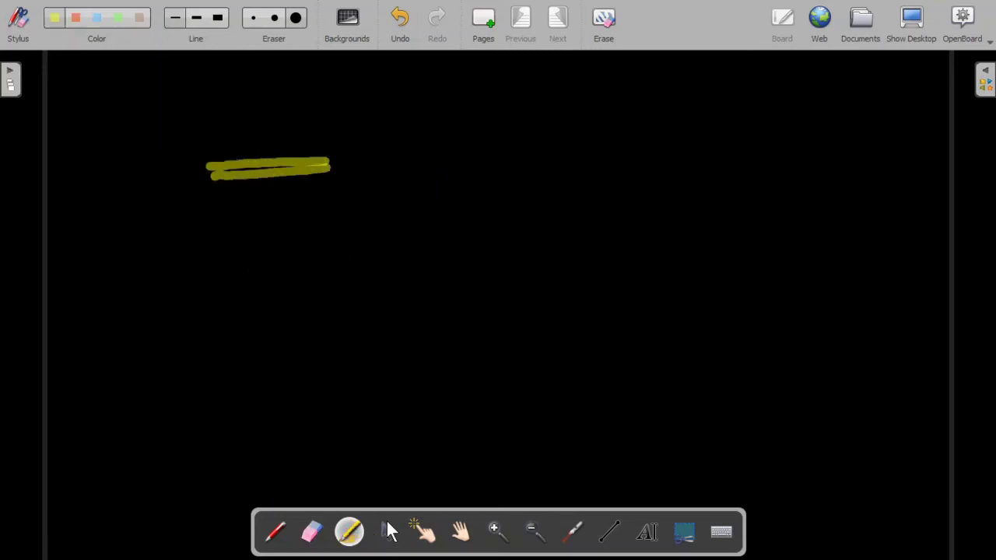
pyautogui.click(277, 534)
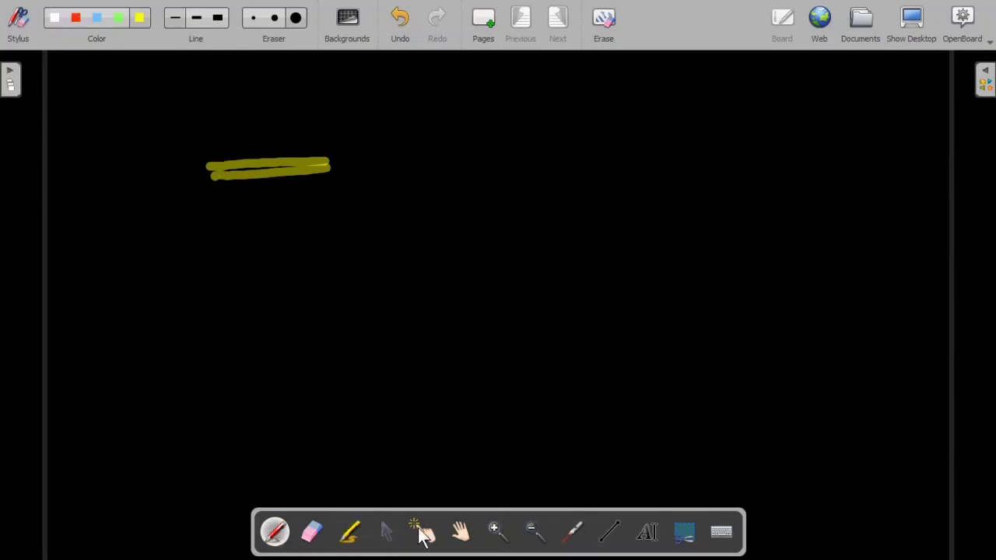
# Pan the board upward with the Hand tool and back down to the yellow stroke.
pyautogui.click(460, 533)
pyautogui.moveTo(442, 382); pyautogui.dragTo(436, 202)
pyautogui.moveTo(453, 312); pyautogui.dragTo(434, 169)
pyautogui.moveTo(454, 353)
pyautogui.mouseDown()
pyautogui.moveTo(451, 195)
pyautogui.moveTo(438, 180)
pyautogui.moveTo(466, 397)
pyautogui.moveTo(460, 381)
pyautogui.mouseUp()
pyautogui.moveTo(405, 161)
pyautogui.mouseDown()
pyautogui.moveTo(432, 349)
pyautogui.moveTo(382, 180)
pyautogui.moveTo(366, 345)
pyautogui.moveTo(389, 273)
pyautogui.moveTo(381, 223)
pyautogui.moveTo(374, 280)
pyautogui.moveTo(391, 287)
pyautogui.mouseUp()
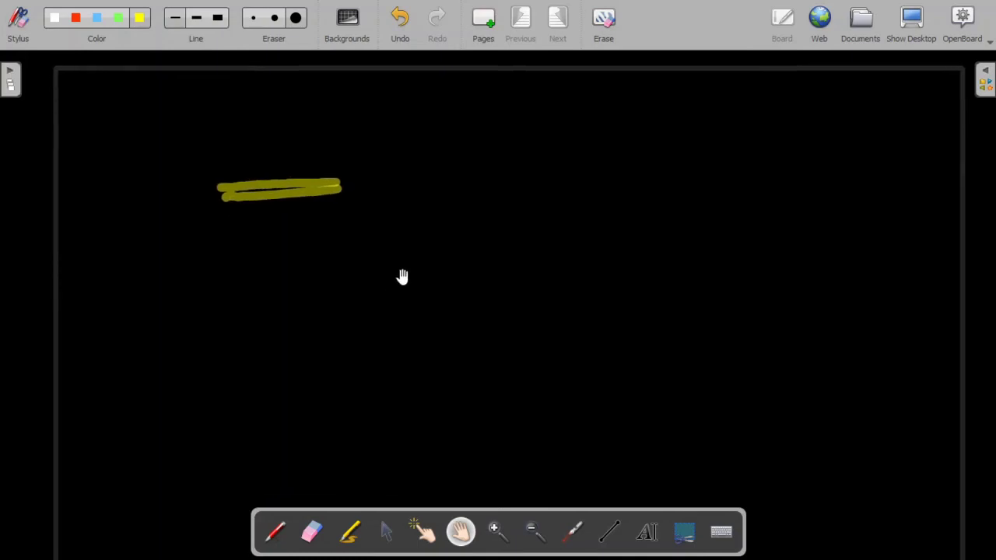
pyautogui.click(495, 532)
pyautogui.click(376, 238)
pyautogui.click(376, 240)
pyautogui.click(376, 240)
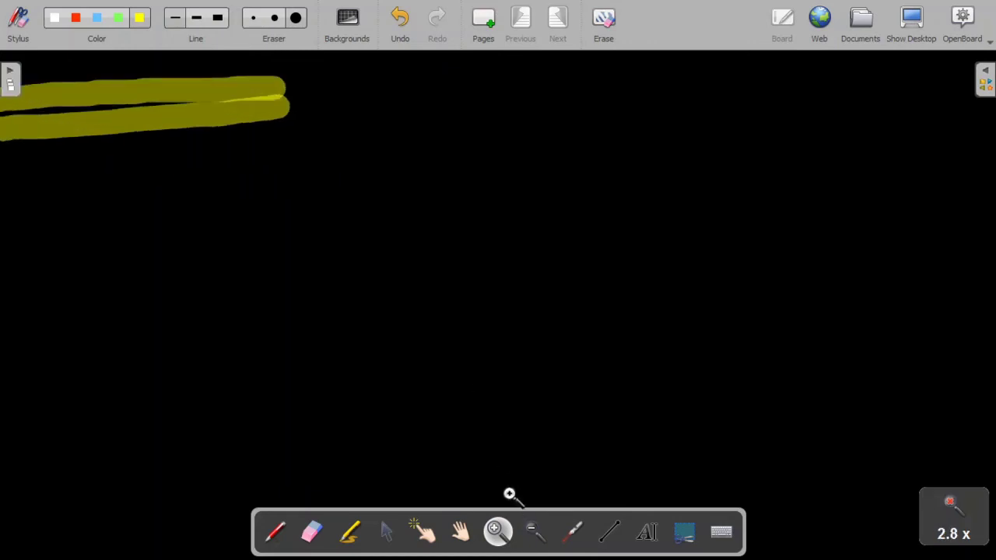
pyautogui.click(536, 539)
pyautogui.click(536, 539)
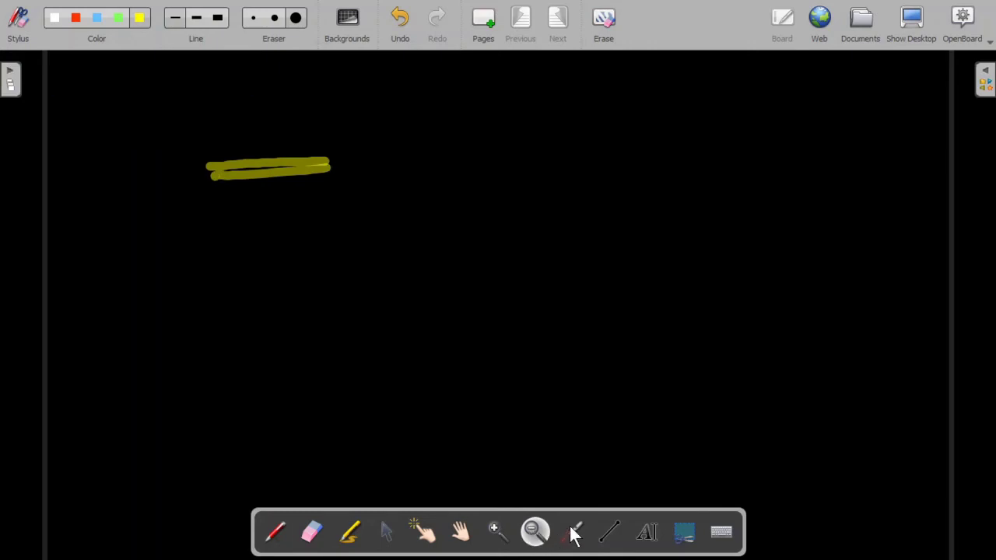
pyautogui.click(572, 534)
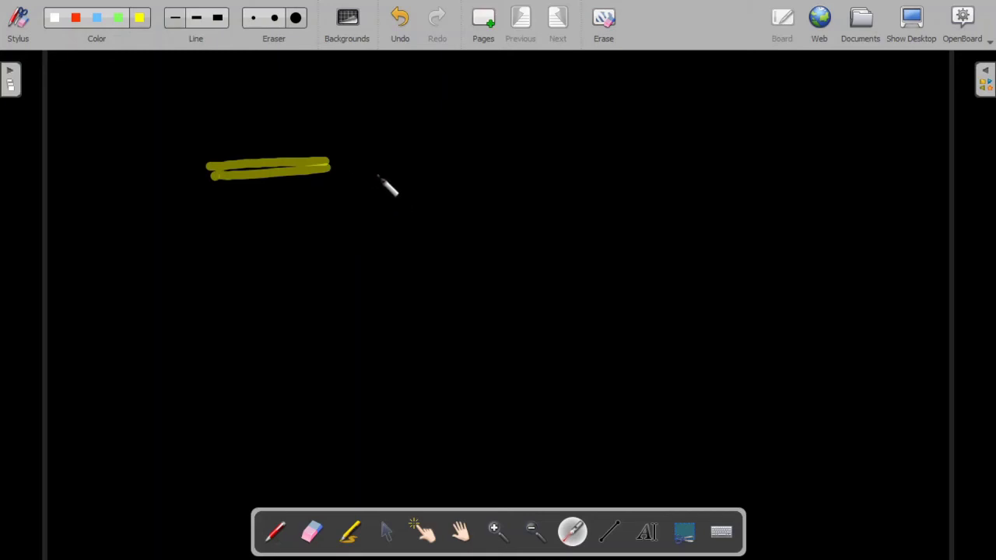
# Point the laser along the yellow stroke, then draw straight yellow lines fanning from one corner.
pyautogui.click(435, 171)
pyautogui.moveTo(352, 165)
pyautogui.mouseDown()
pyautogui.moveTo(481, 180)
pyautogui.moveTo(447, 197)
pyautogui.mouseUp()
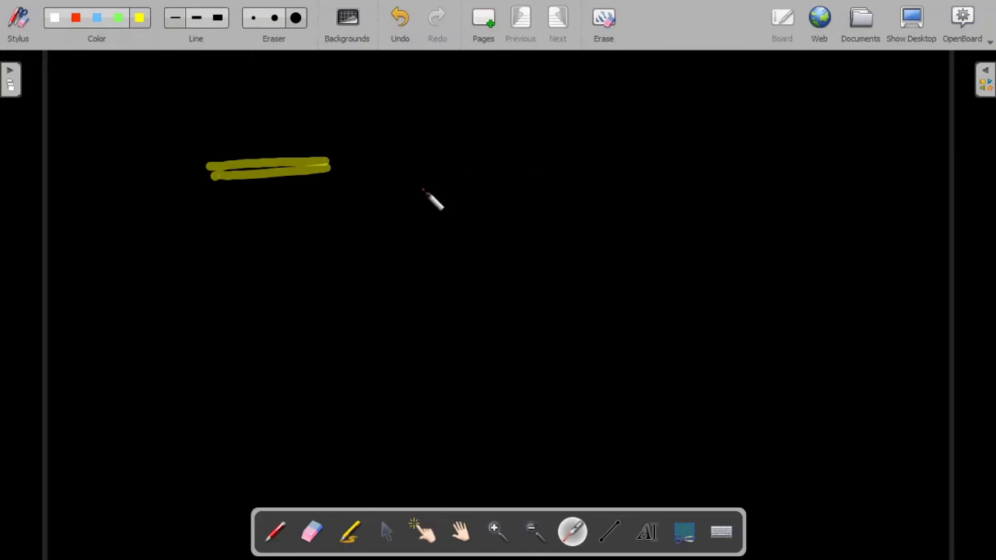
pyautogui.click(612, 534)
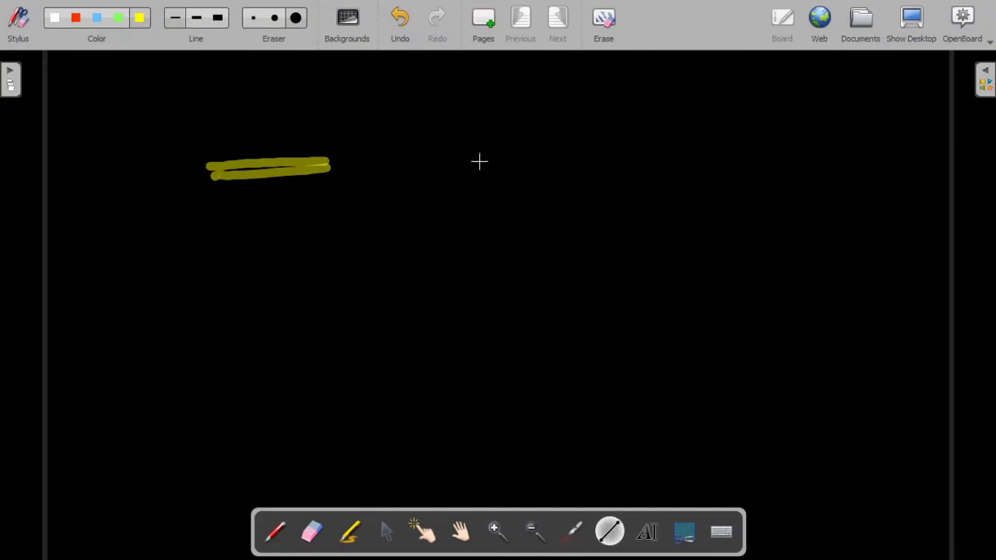
pyautogui.moveTo(480, 162)
pyautogui.mouseDown()
pyautogui.moveTo(473, 258)
pyautogui.moveTo(622, 258)
pyautogui.mouseUp()
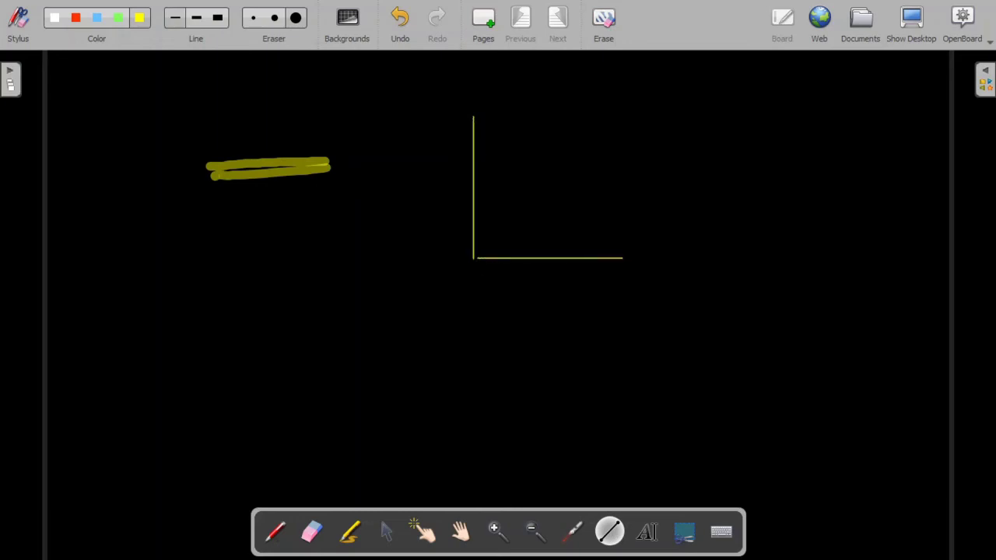
pyautogui.moveTo(477, 257); pyautogui.dragTo(623, 148)
pyautogui.moveTo(477, 257); pyautogui.dragTo(661, 194)
pyautogui.moveTo(477, 253); pyautogui.dragTo(565, 119)
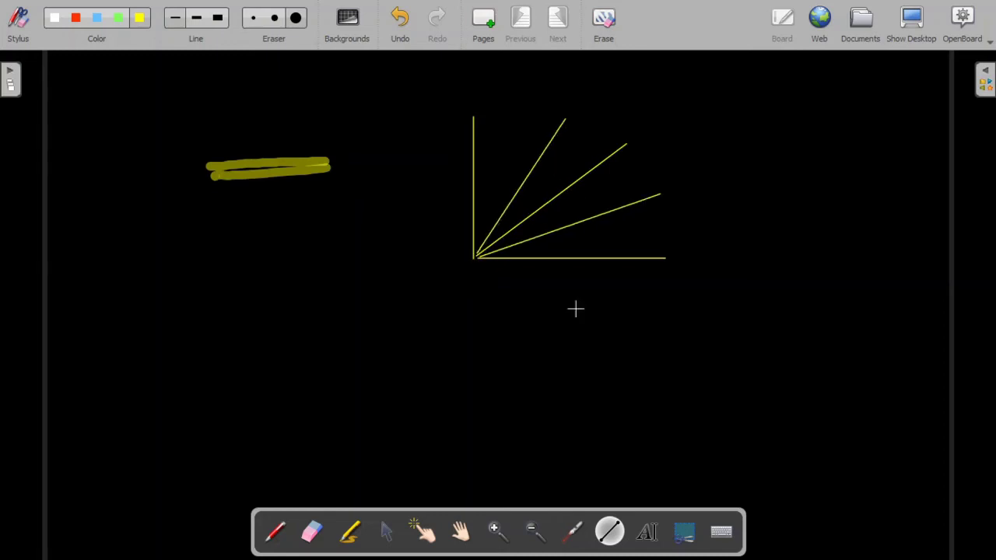
pyautogui.click(647, 533)
pyautogui.click(354, 340)
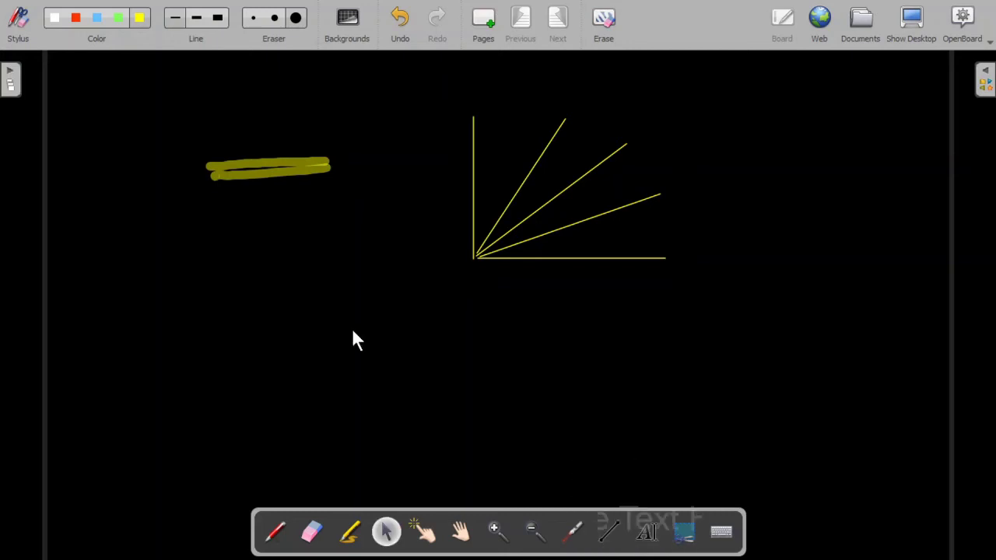
pyautogui.click(646, 533)
pyautogui.click(296, 317)
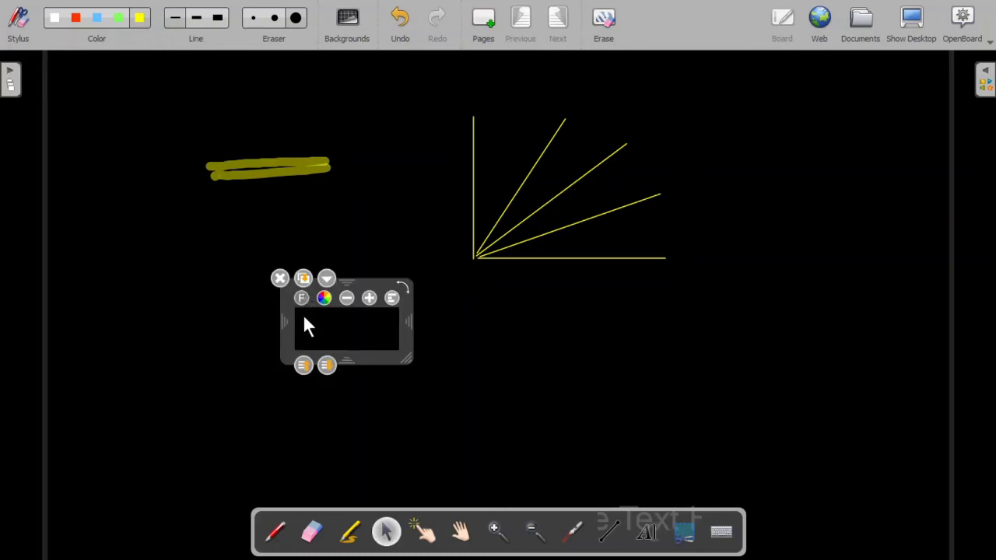
pyautogui.write('this is open b')
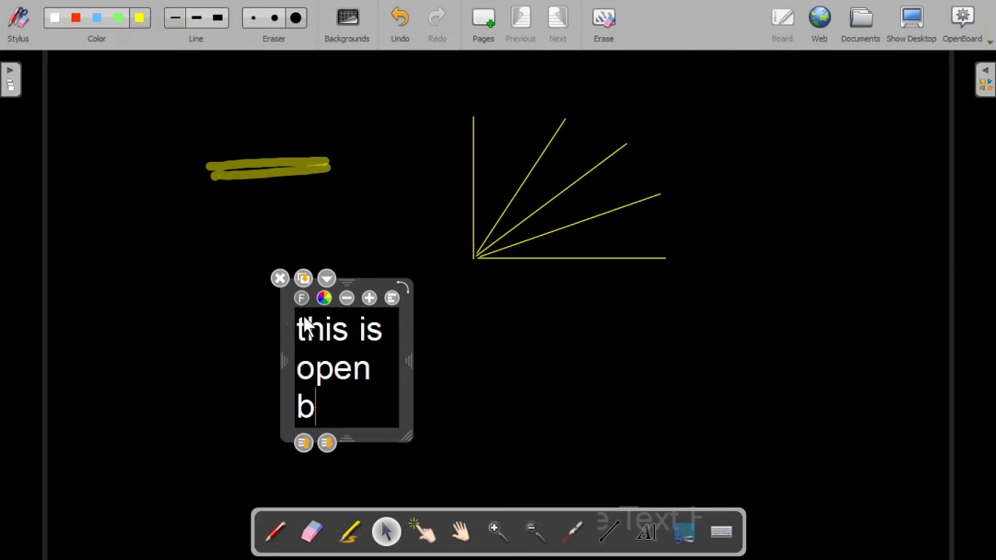
pyautogui.write('oard tutorial')
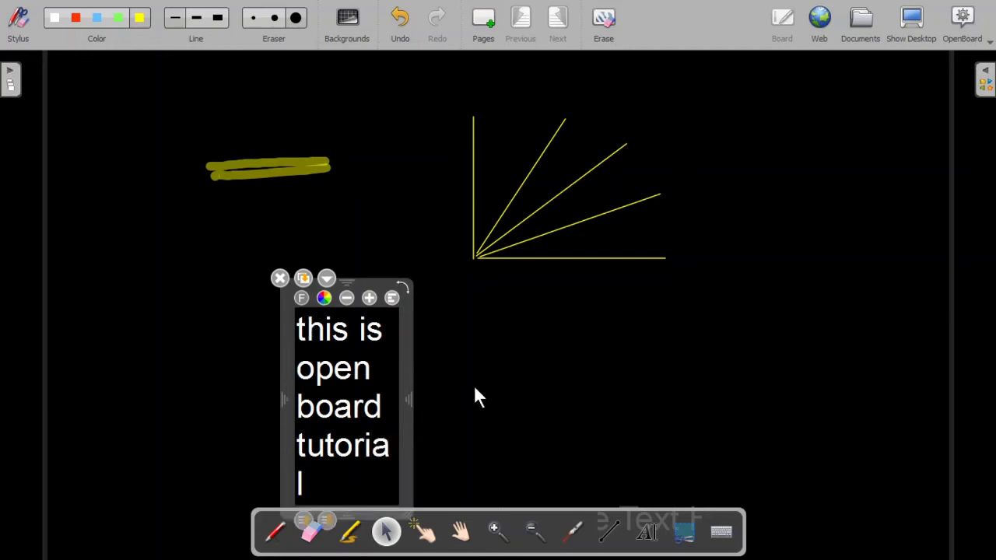
pyautogui.moveTo(403, 401); pyautogui.dragTo(705, 400)
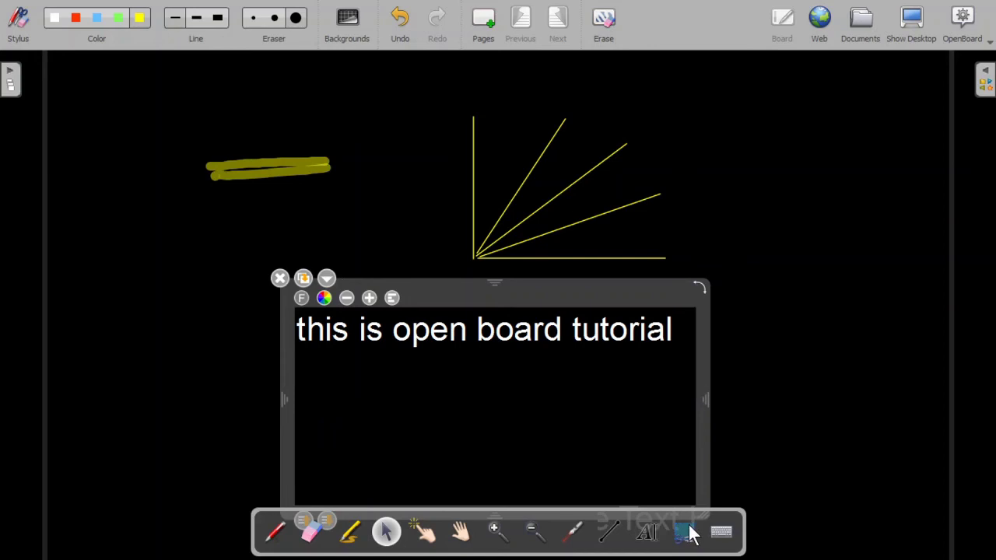
pyautogui.click(725, 538)
pyautogui.click(725, 538)
pyautogui.click(280, 278)
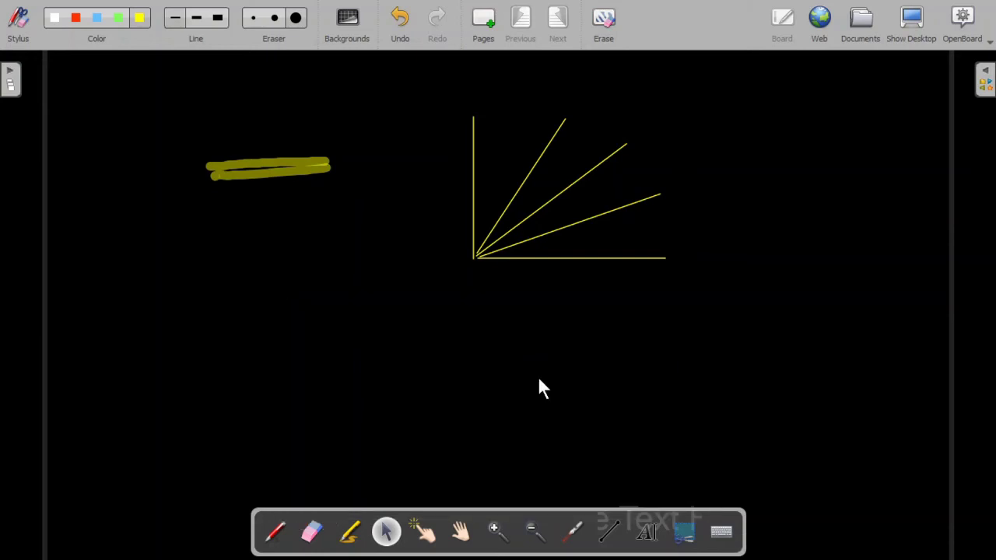
pyautogui.click(726, 537)
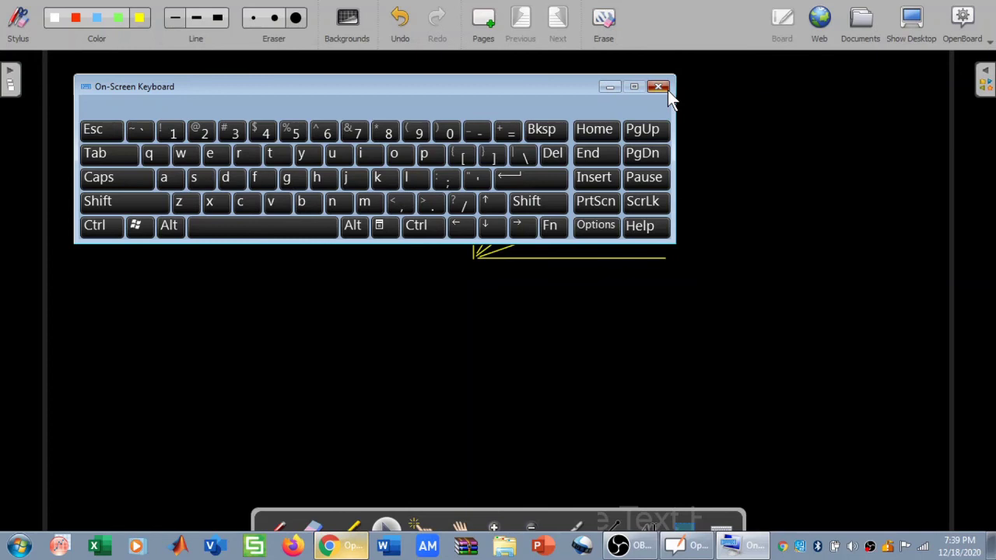
pyautogui.click(658, 86)
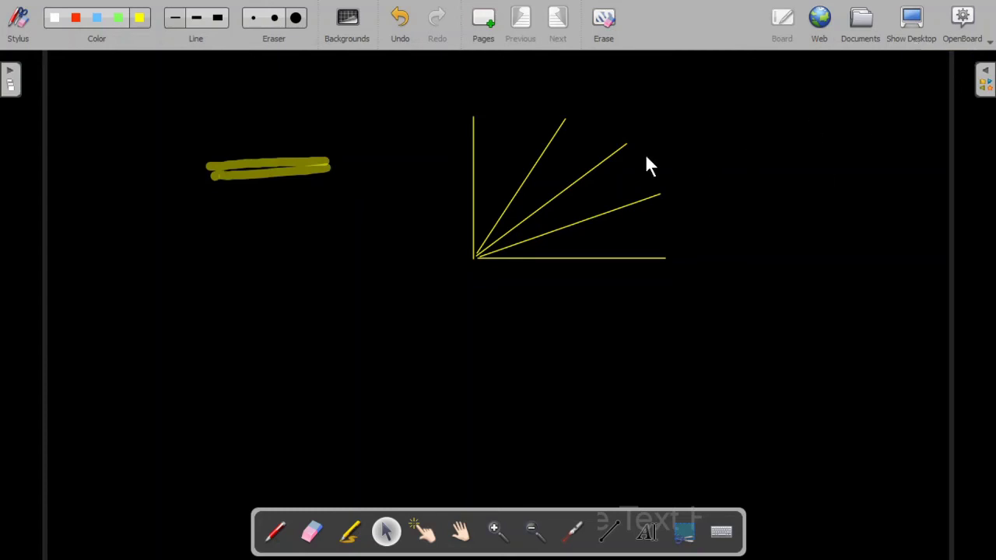
pyautogui.click(917, 31)
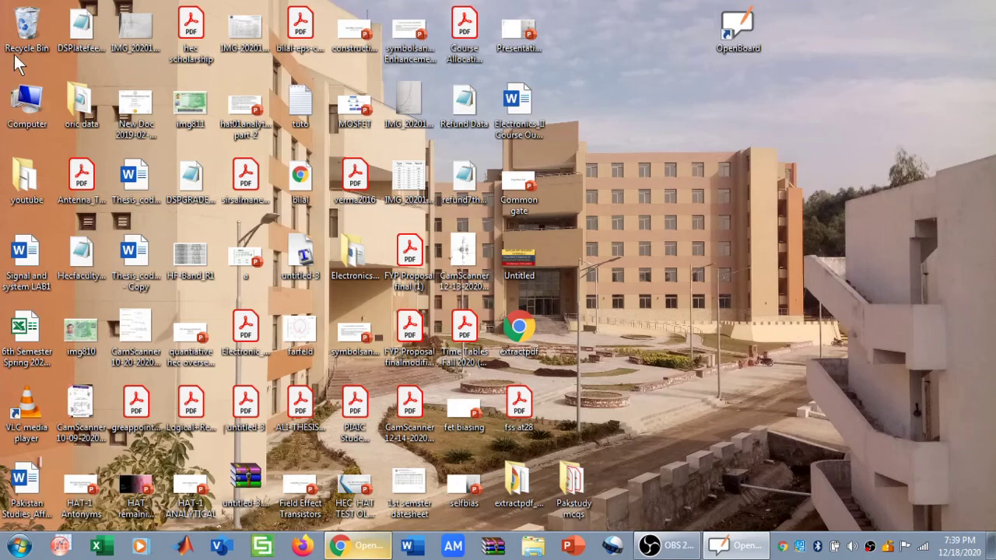
pyautogui.hotkey('alt', 'Tab')
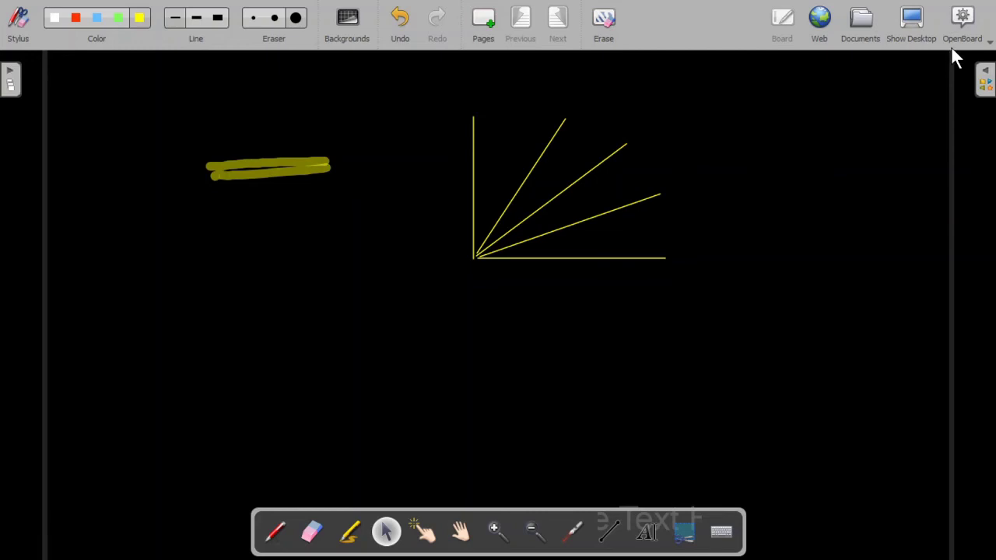
# Look through the OpenBoard menu, then erase everything drawn on the board.
pyautogui.click(977, 41)
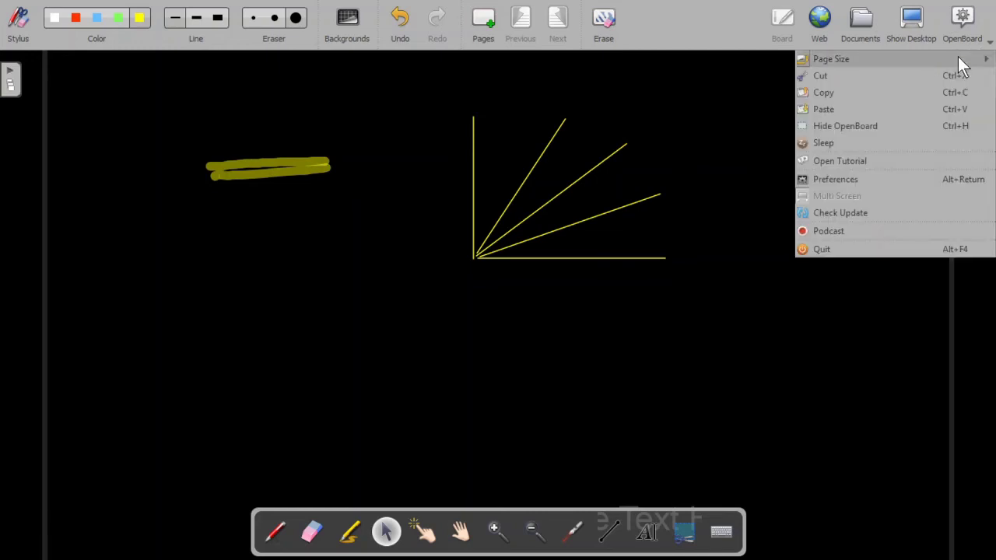
pyautogui.moveTo(900, 62)
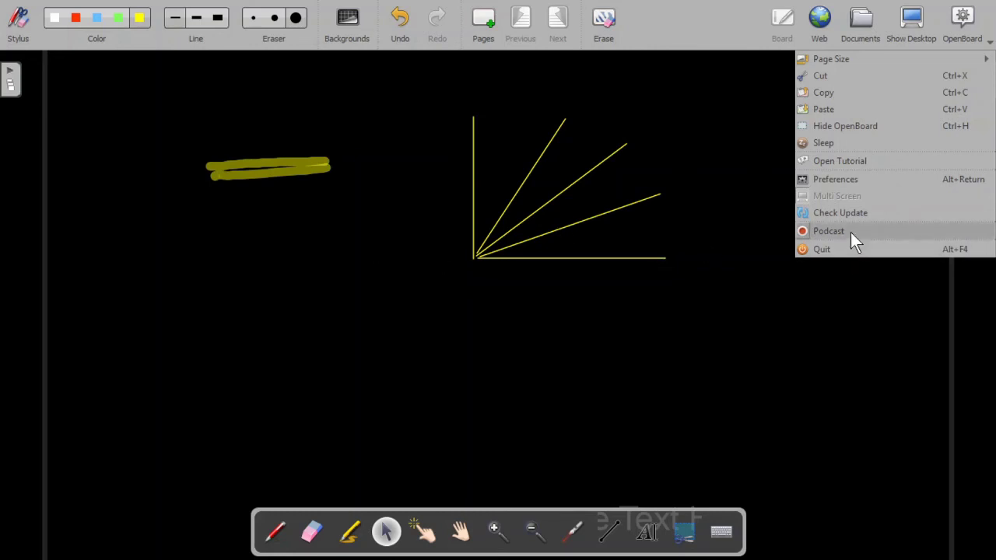
pyautogui.click(731, 196)
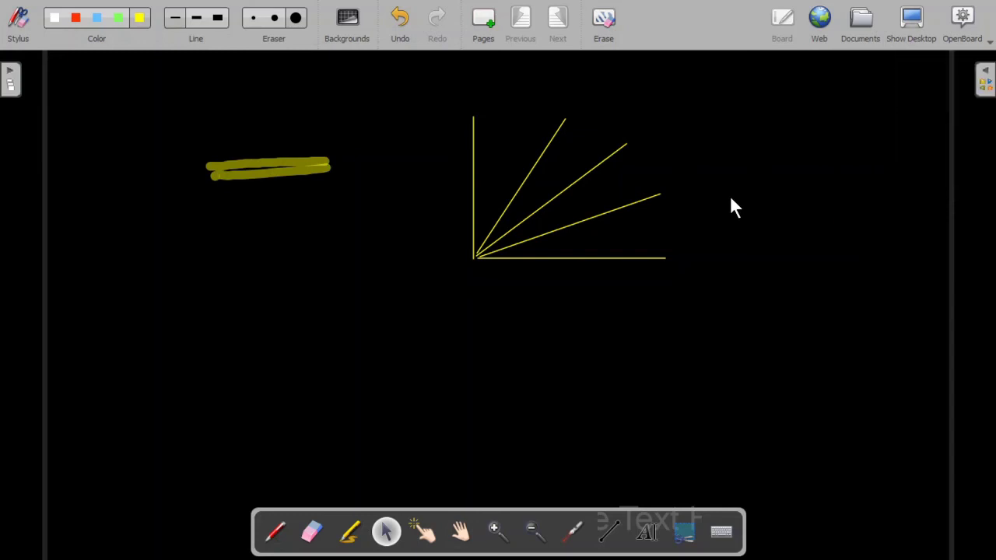
pyautogui.click(605, 27)
pyautogui.click(965, 31)
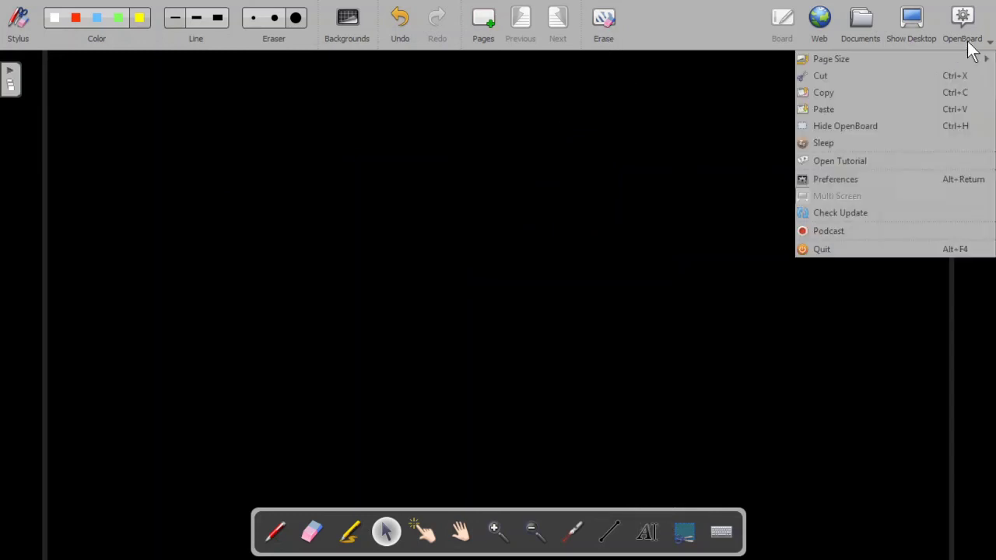
# Float the podcast recorder onto the board and start recording.
pyautogui.click(866, 232)
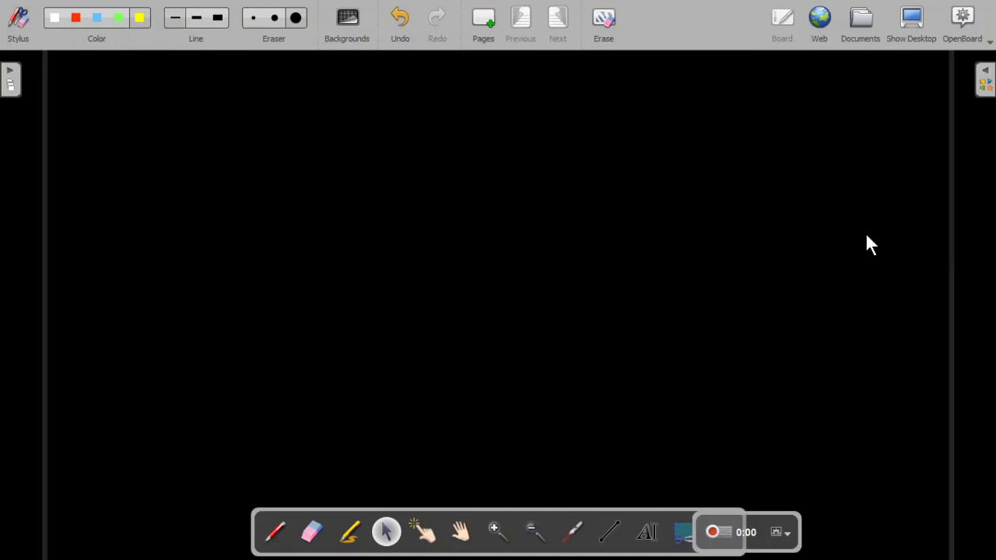
pyautogui.moveTo(761, 522); pyautogui.dragTo(847, 383)
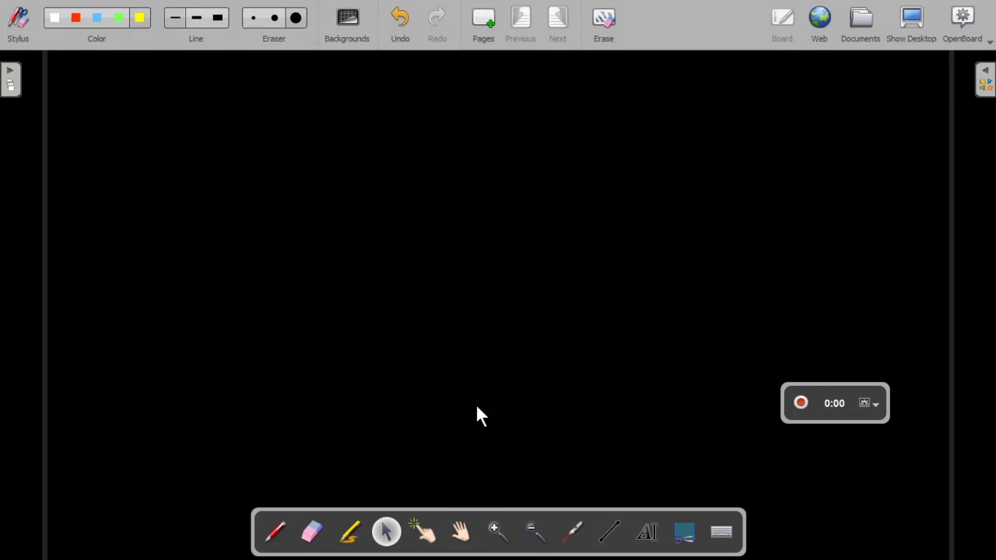
pyautogui.click(800, 404)
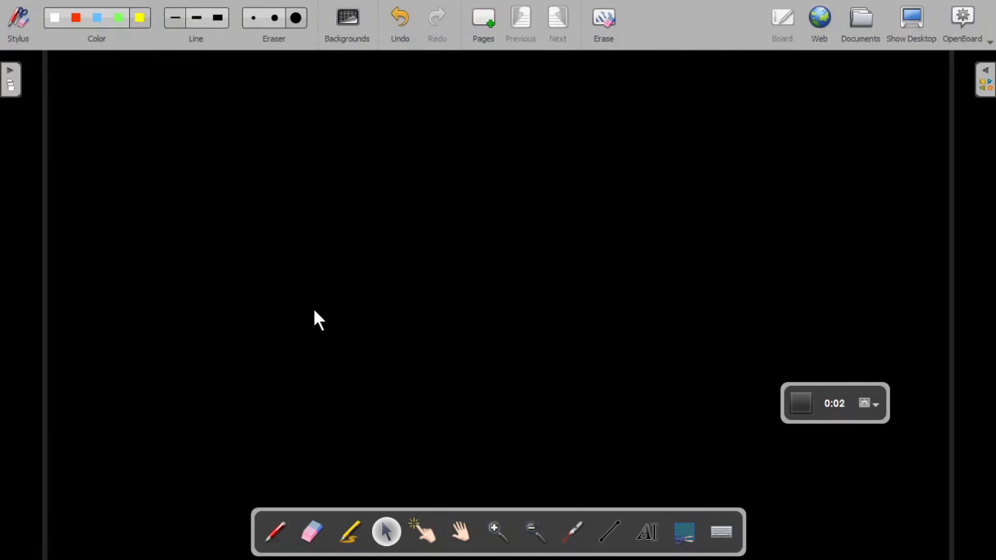
# Handwrite 'This is recorded' with the pen, stop recording, and show the desktop.
pyautogui.click(277, 534)
pyautogui.moveTo(246, 177)
pyautogui.mouseDown()
pyautogui.moveTo(310, 156)
pyautogui.moveTo(287, 189)
pyautogui.moveTo(317, 190)
pyautogui.mouseUp()
pyautogui.click(375, 174)
pyautogui.moveTo(376, 178)
pyautogui.mouseDown()
pyautogui.moveTo(389, 189)
pyautogui.moveTo(529, 170)
pyautogui.moveTo(526, 155)
pyautogui.moveTo(547, 175)
pyautogui.mouseUp()
pyautogui.moveTo(554, 172); pyautogui.dragTo(563, 154)
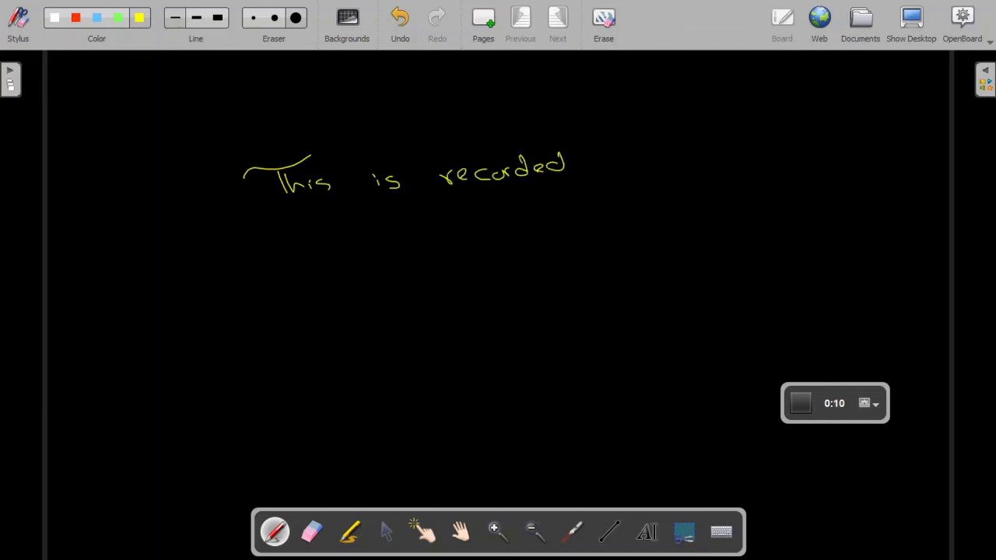
pyautogui.click(805, 402)
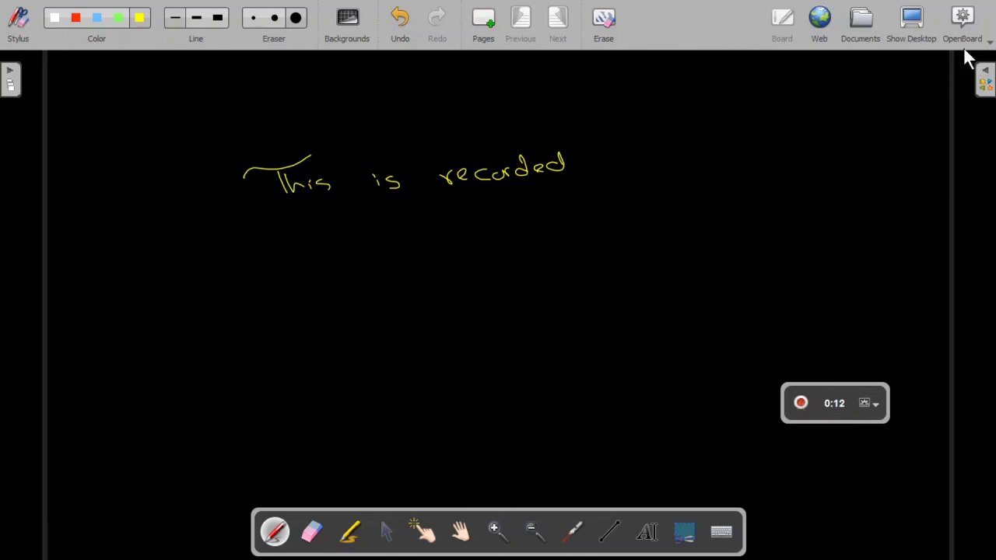
pyautogui.click(913, 21)
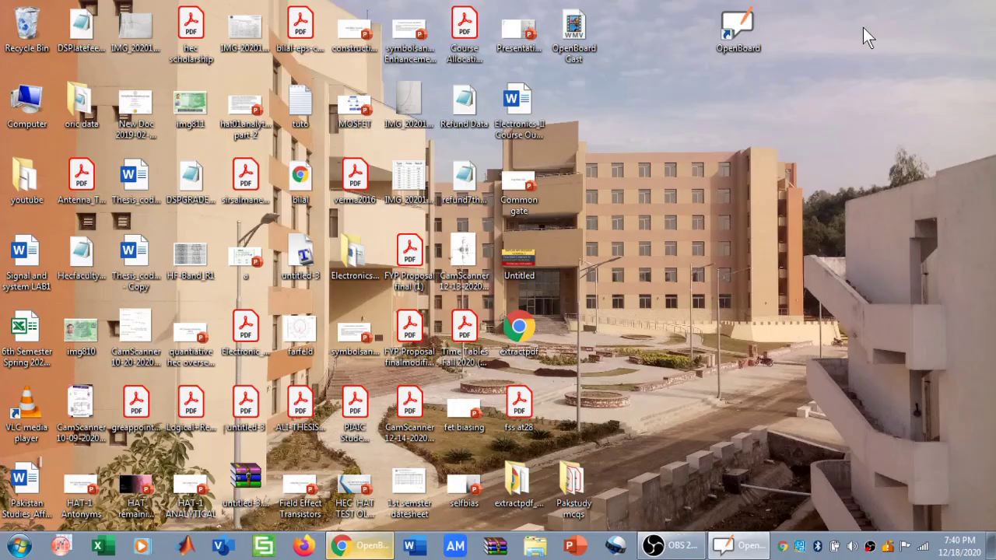
pyautogui.click(583, 50)
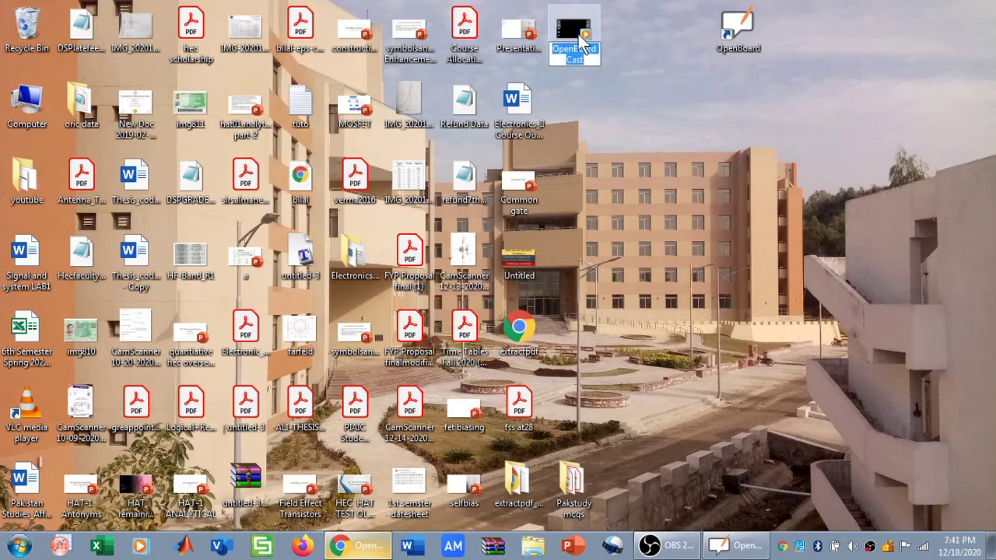
pyautogui.doubleClick(578, 36)
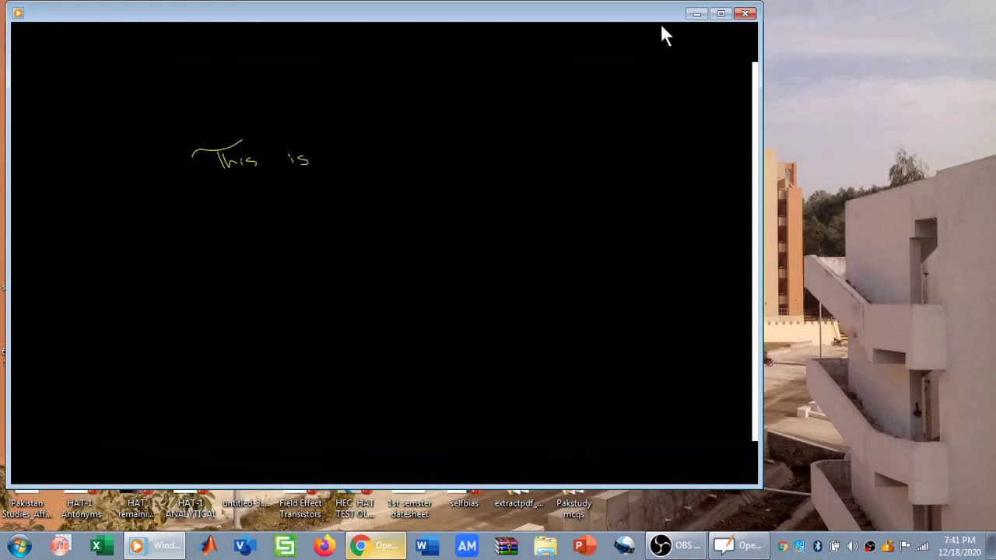
# Close the player, return to the OpenBoard board and handwrite 'OBS' beneath 'This is recorded'.
pyautogui.click(744, 16)
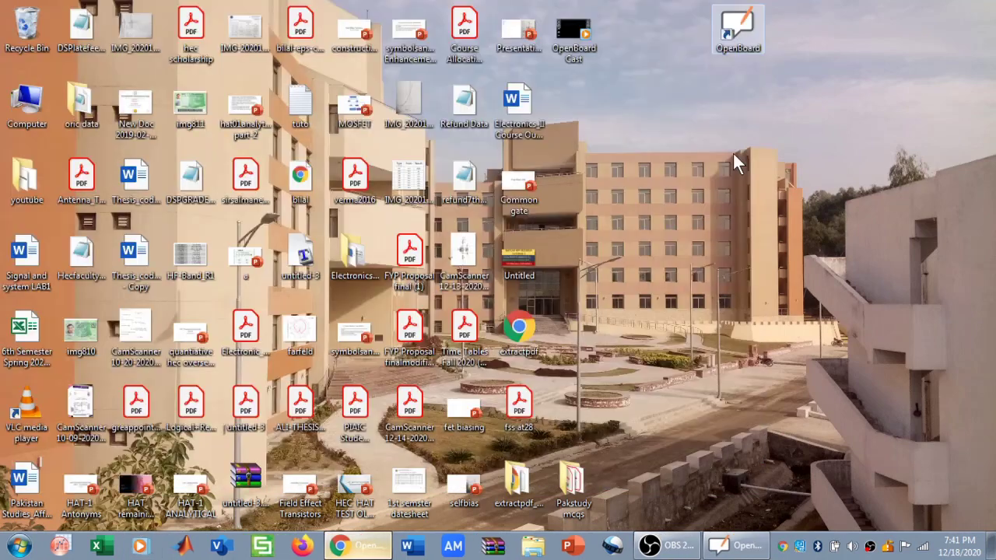
pyautogui.click(736, 545)
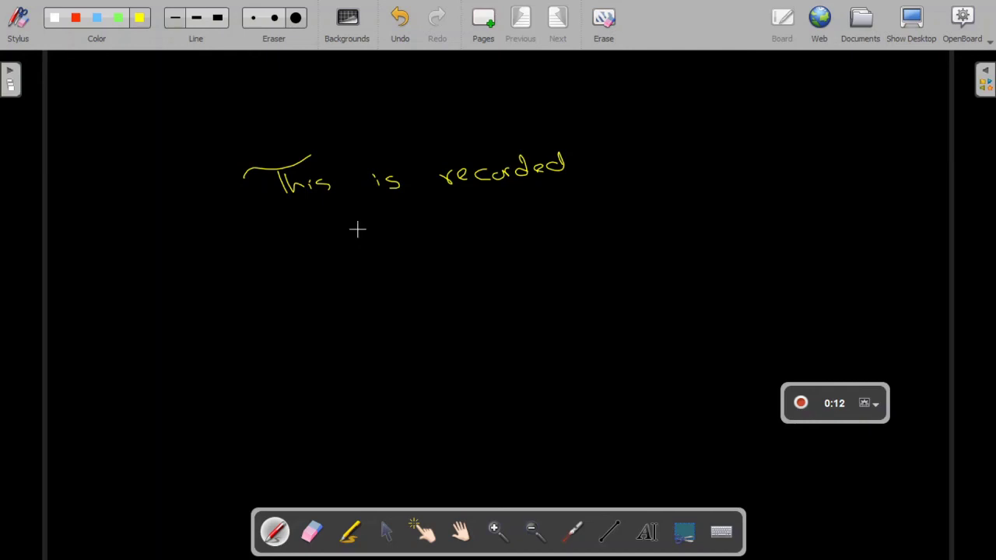
pyautogui.moveTo(335, 252)
pyautogui.mouseDown()
pyautogui.moveTo(366, 265)
pyautogui.moveTo(464, 235)
pyautogui.moveTo(545, 247)
pyautogui.mouseUp()
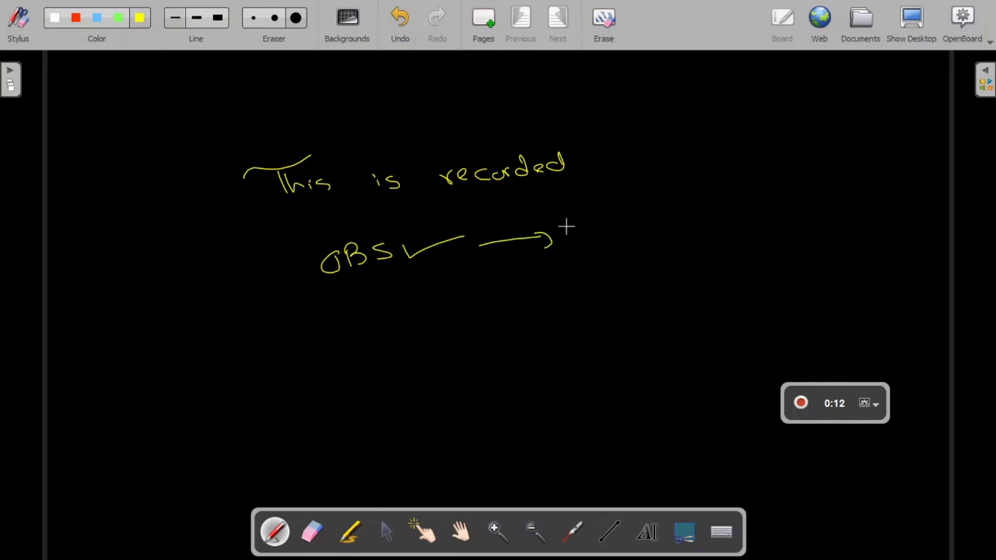